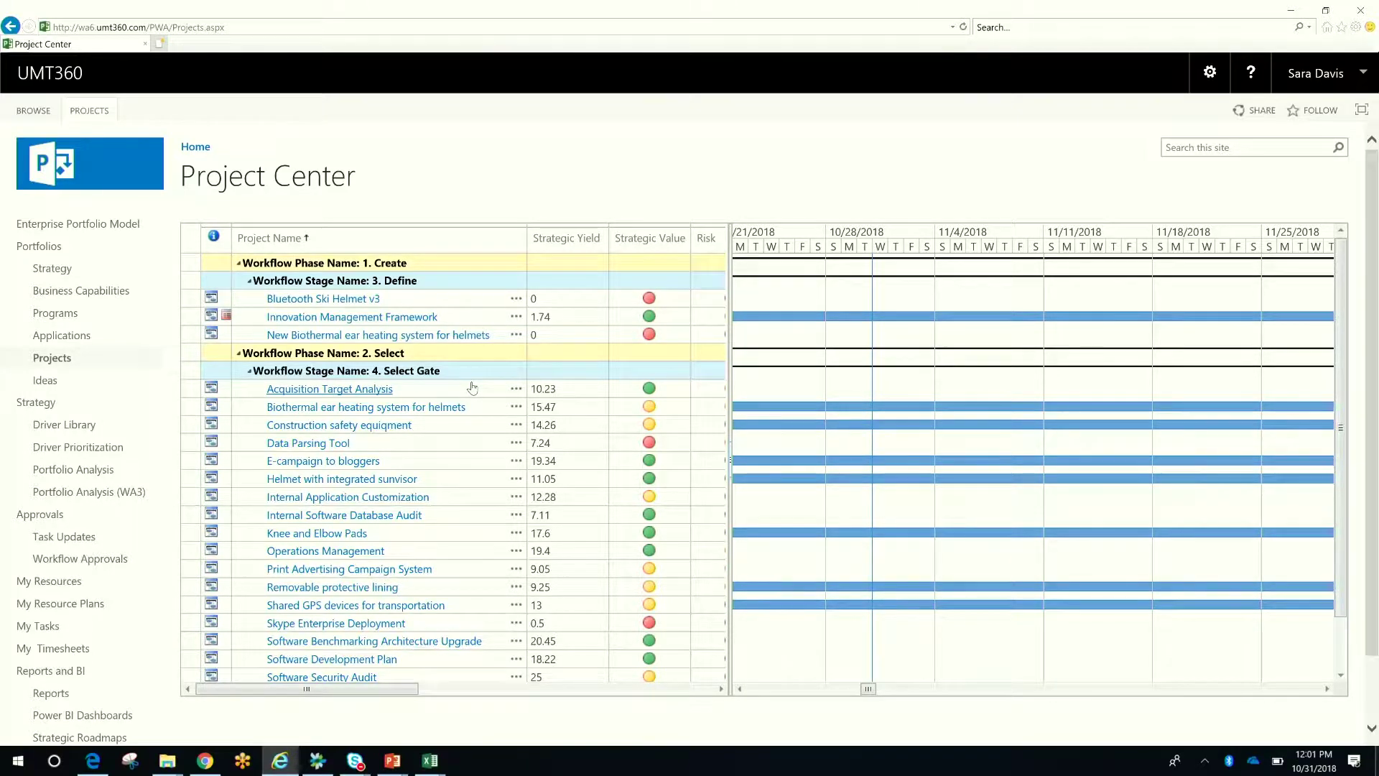
- Open the Innovation Management Framework project's resource plan and expand its grid to fill the page
click(418, 322)
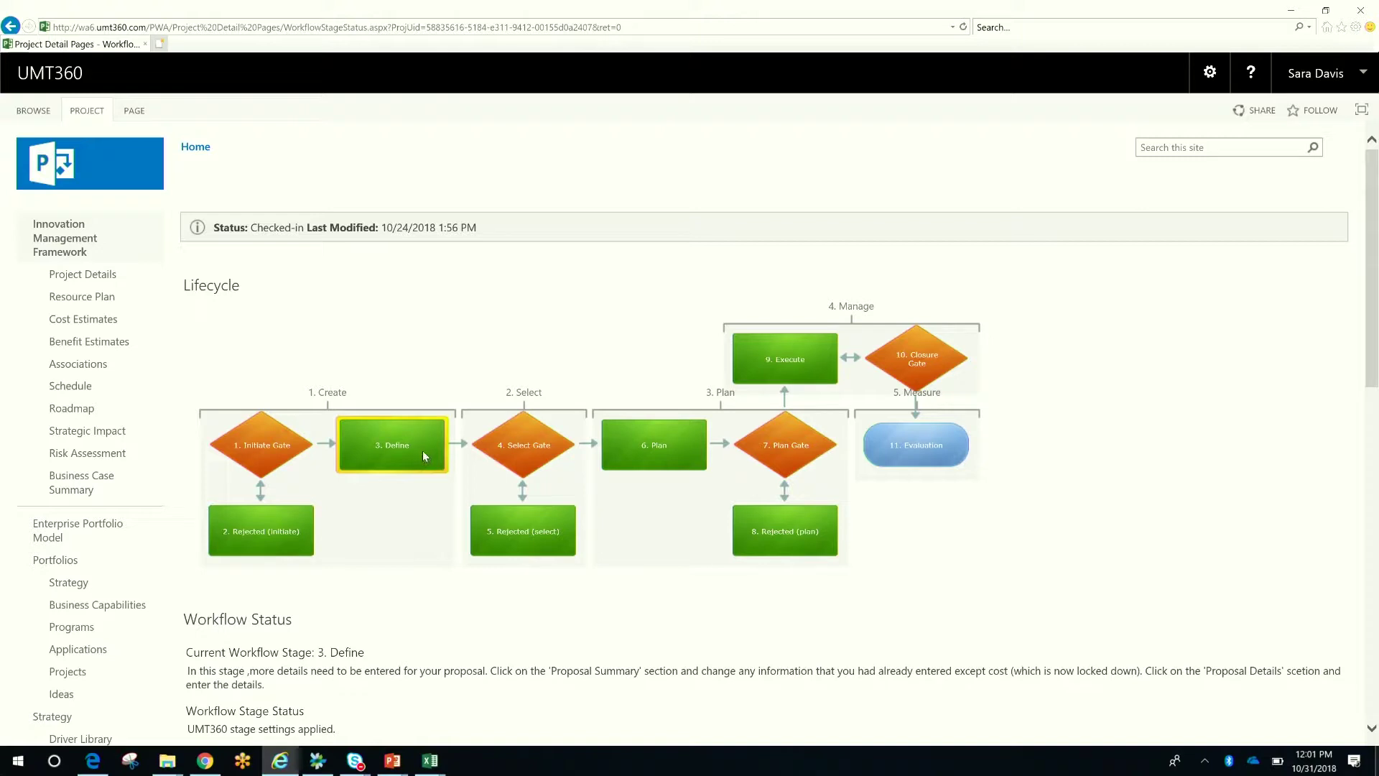
click(94, 308)
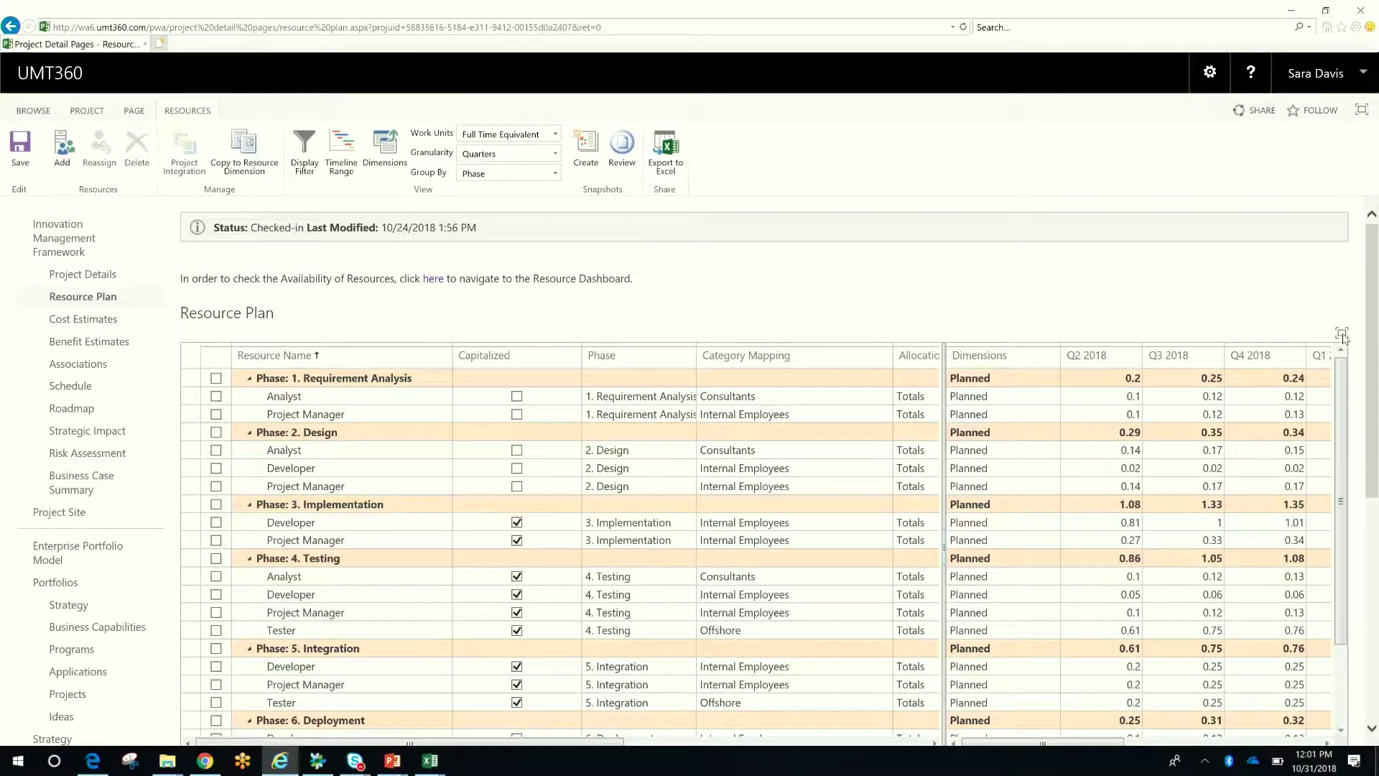
click(1341, 334)
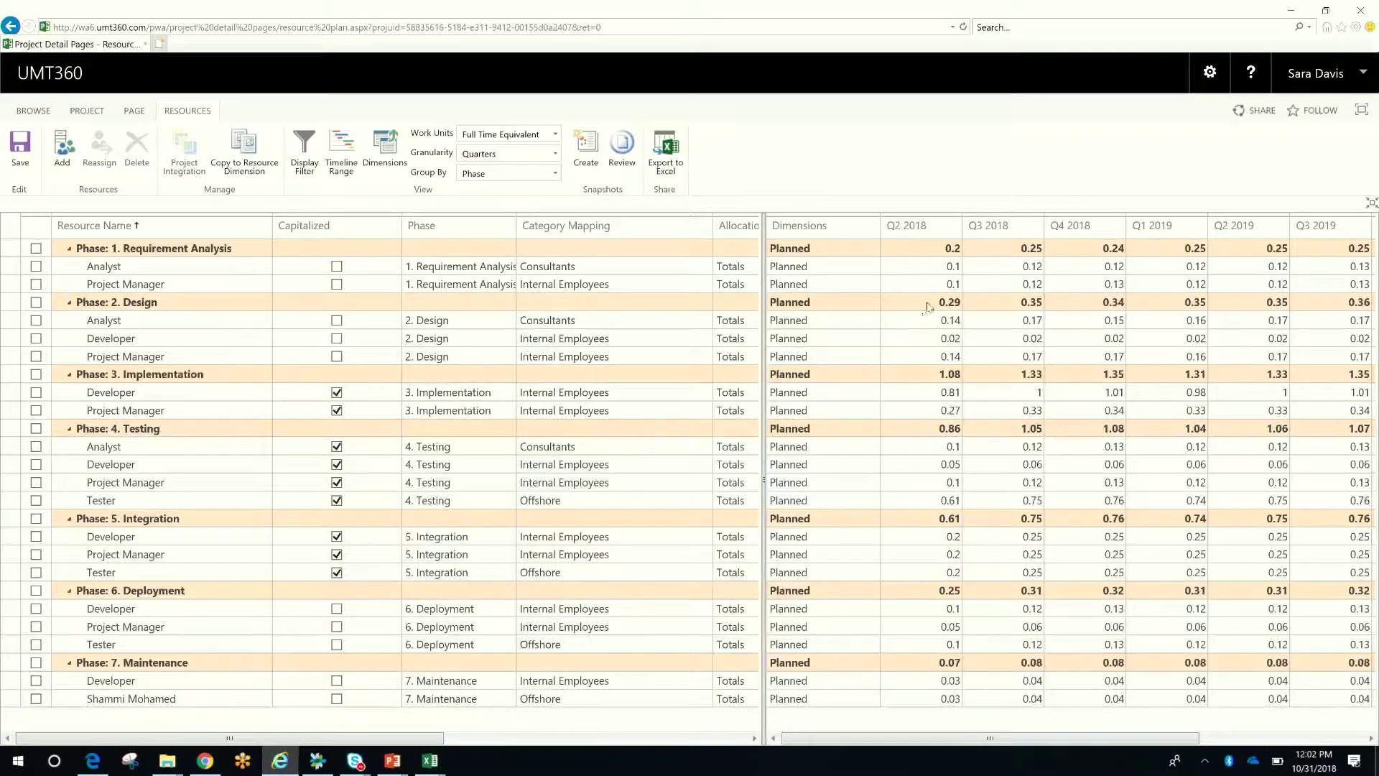
- Review the work unit and time granularity options offered for the resource plan
click(936, 266)
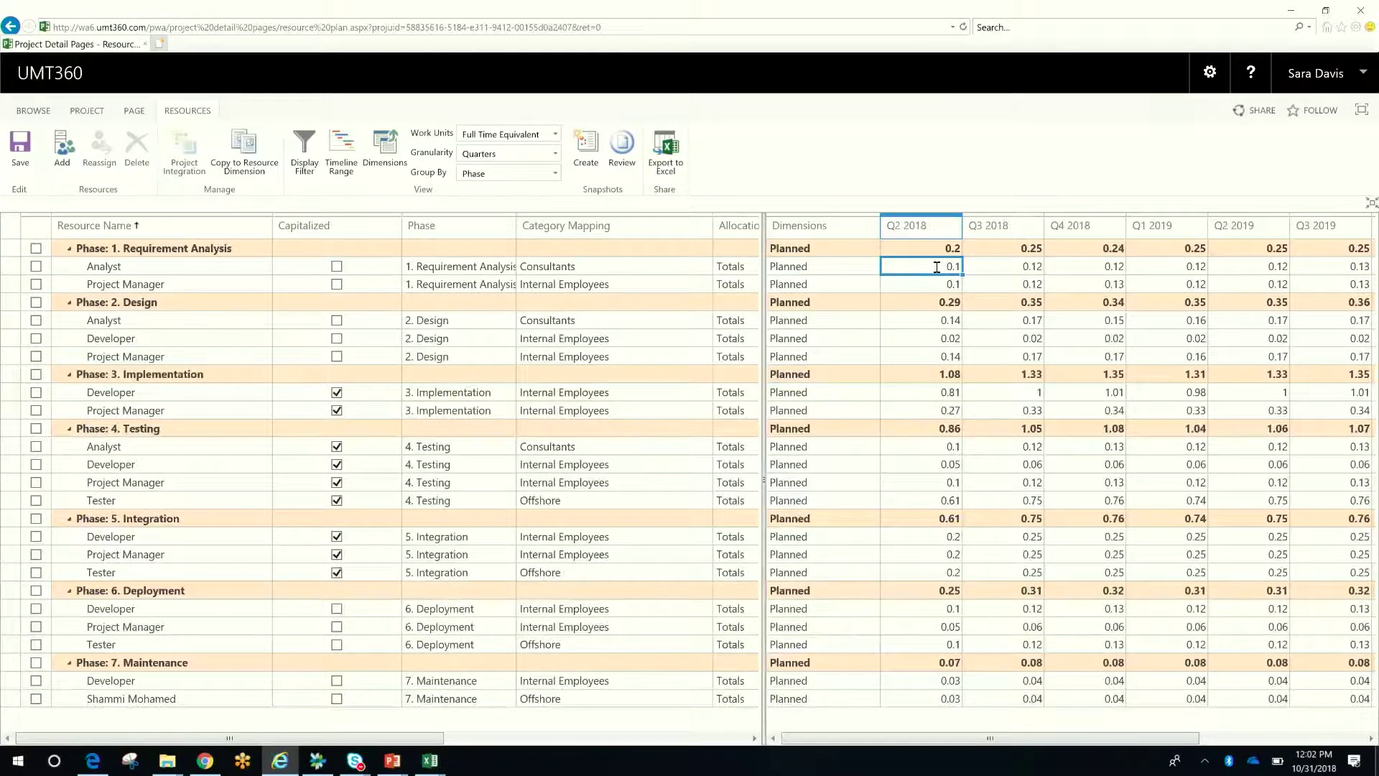
click(556, 136)
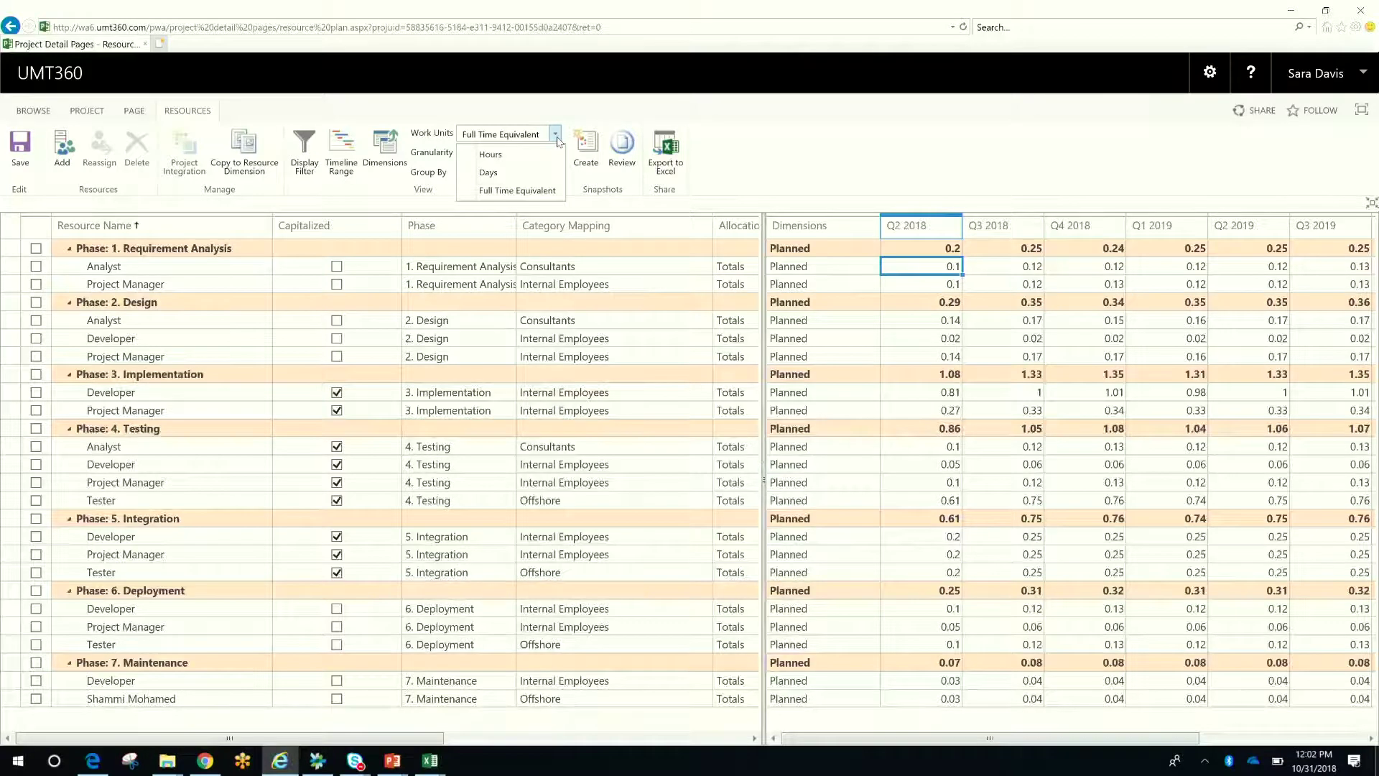
click(854, 142)
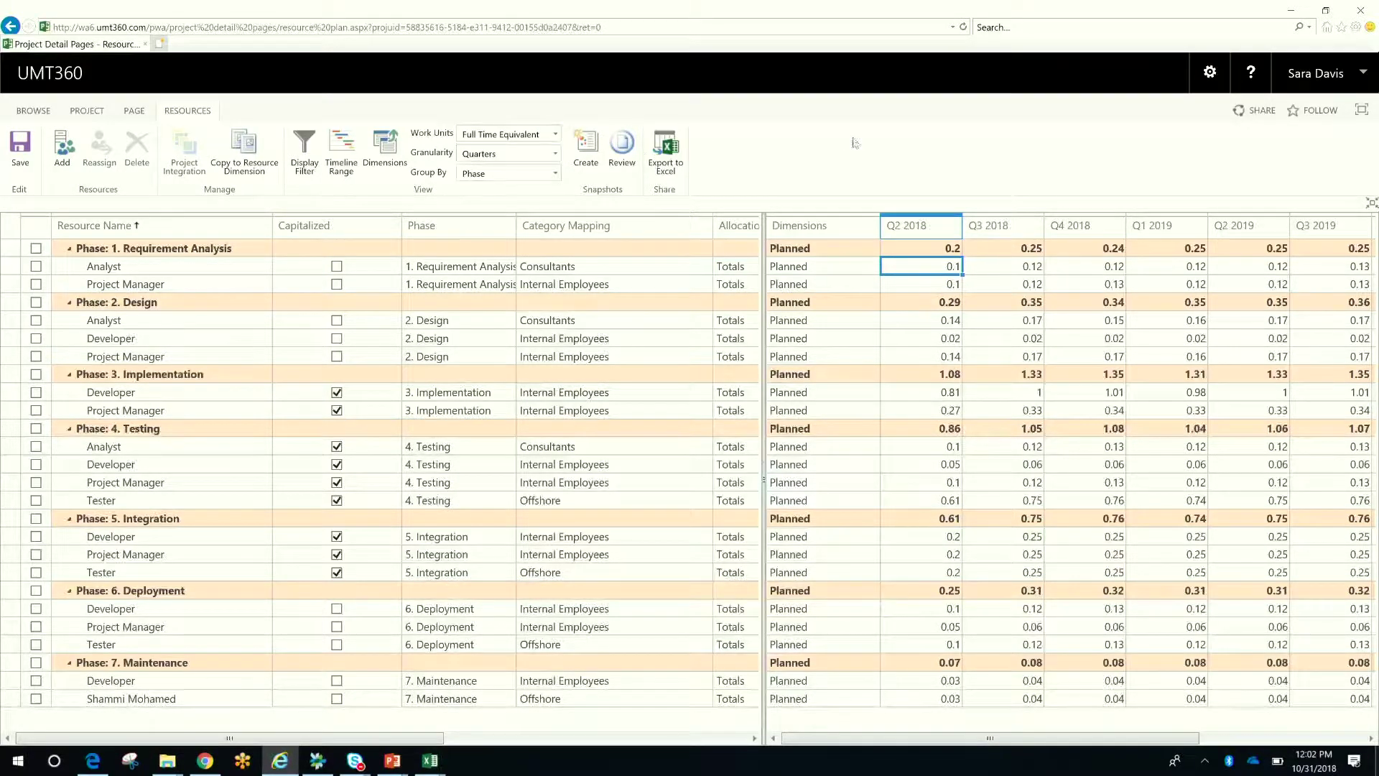
click(535, 156)
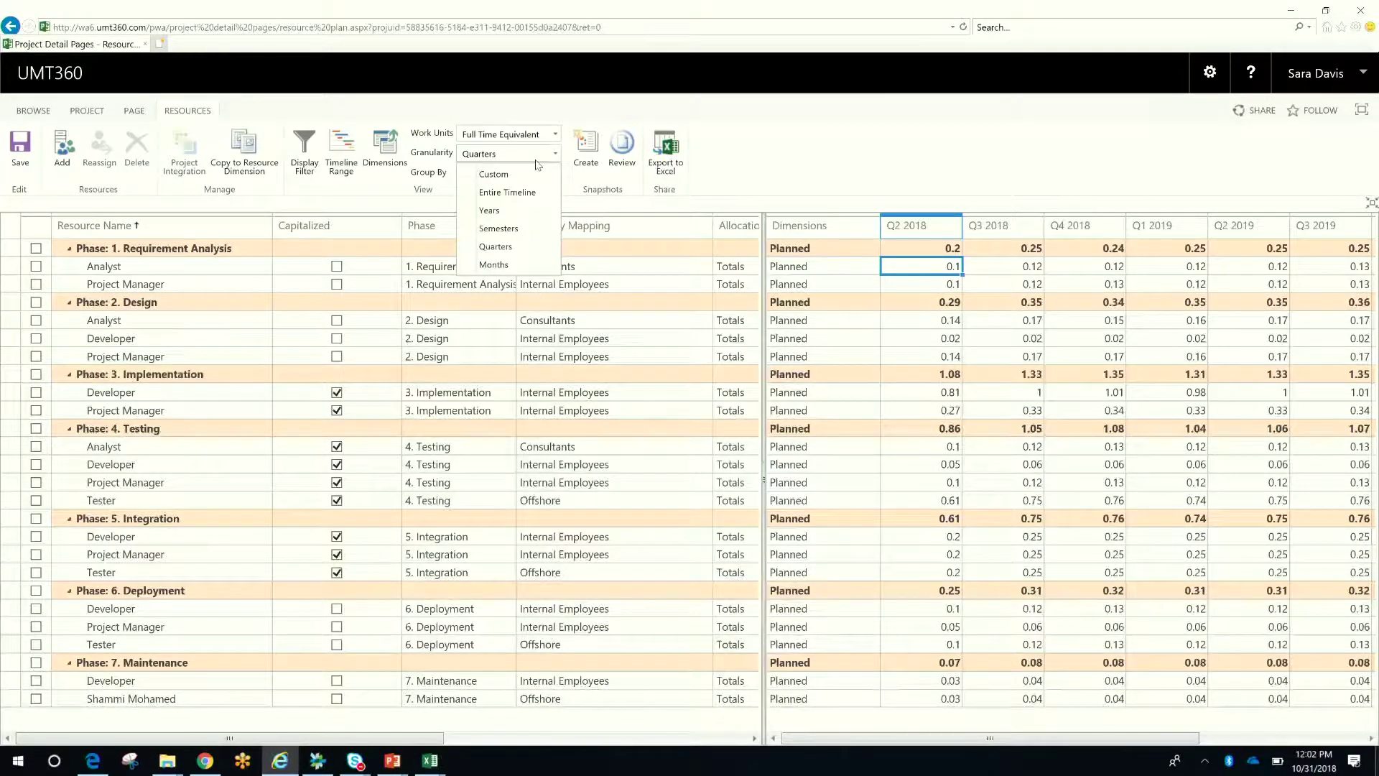
click(823, 148)
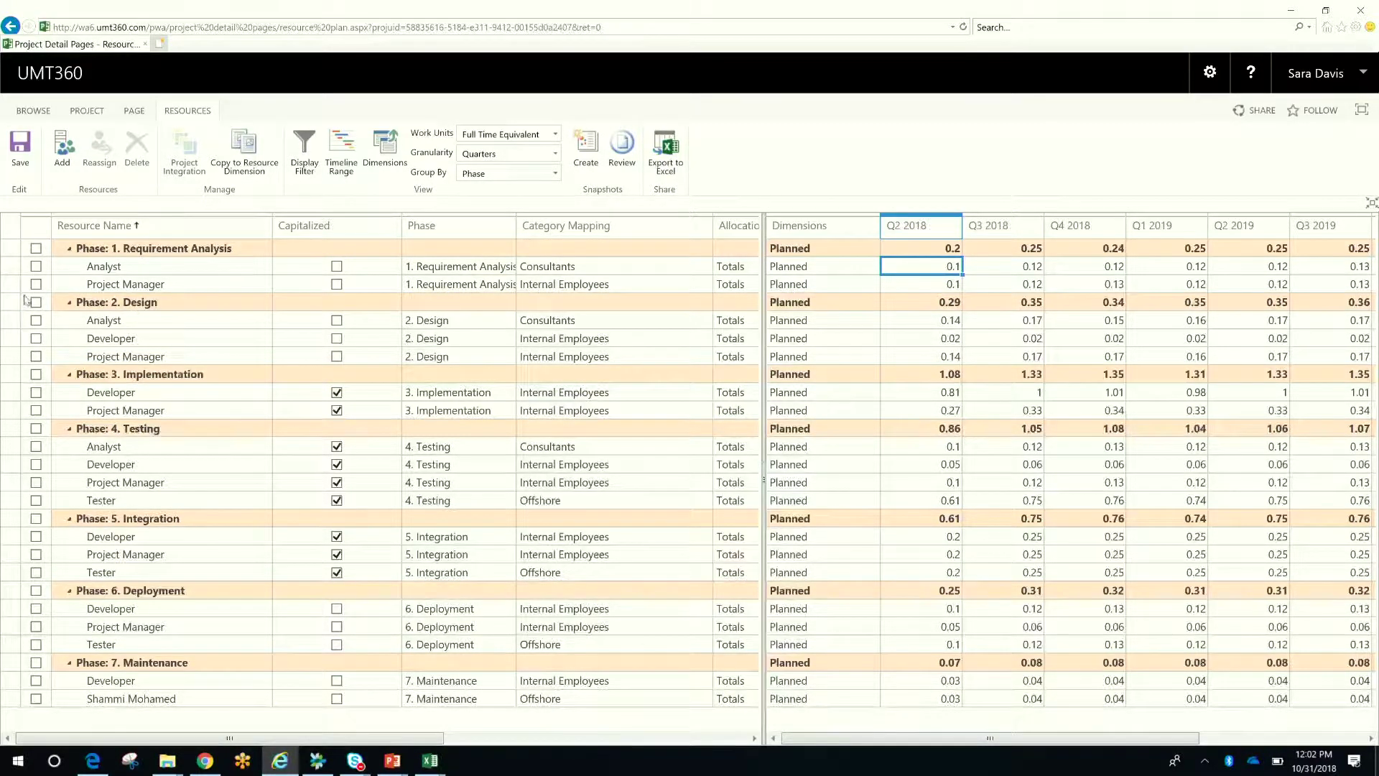
- Search the resources to add for "analyst it" and select the generic Analyst resource
click(64, 154)
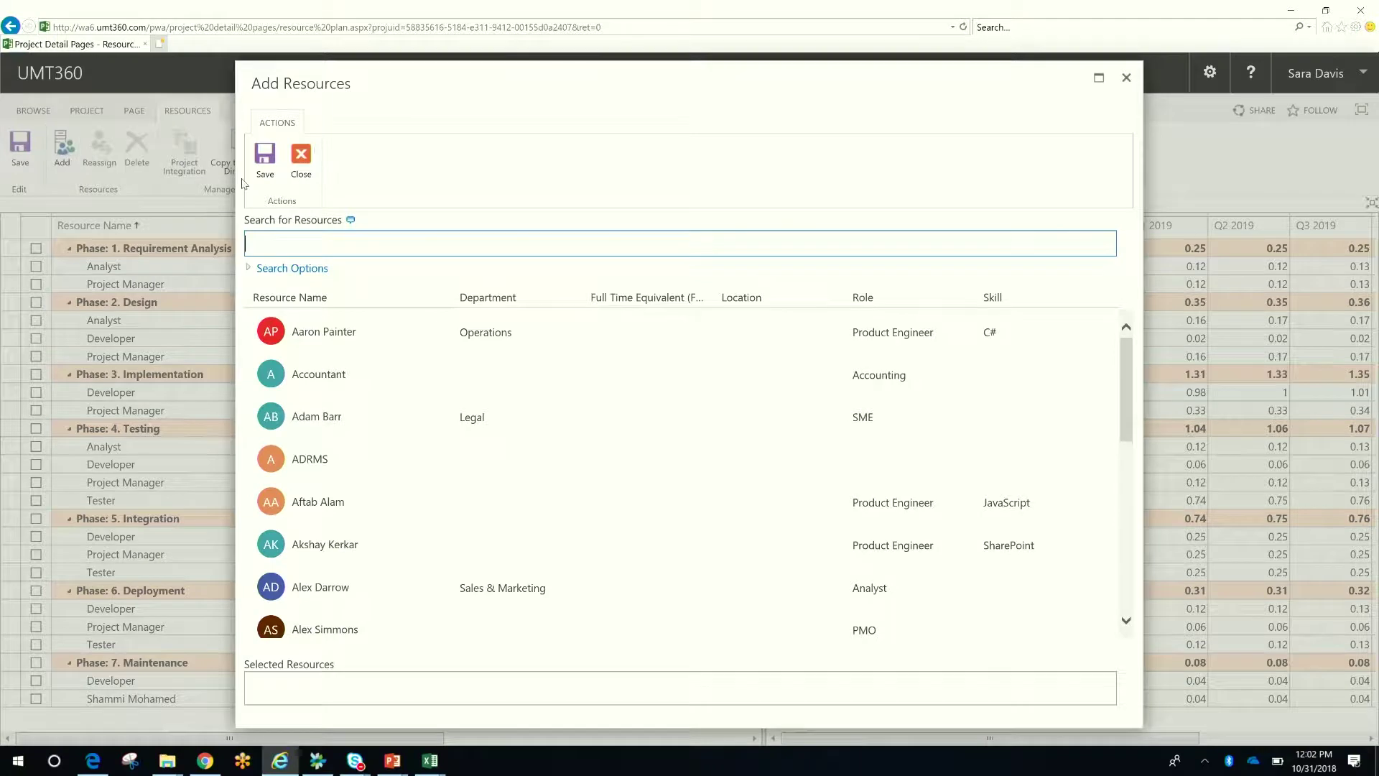
click(279, 238)
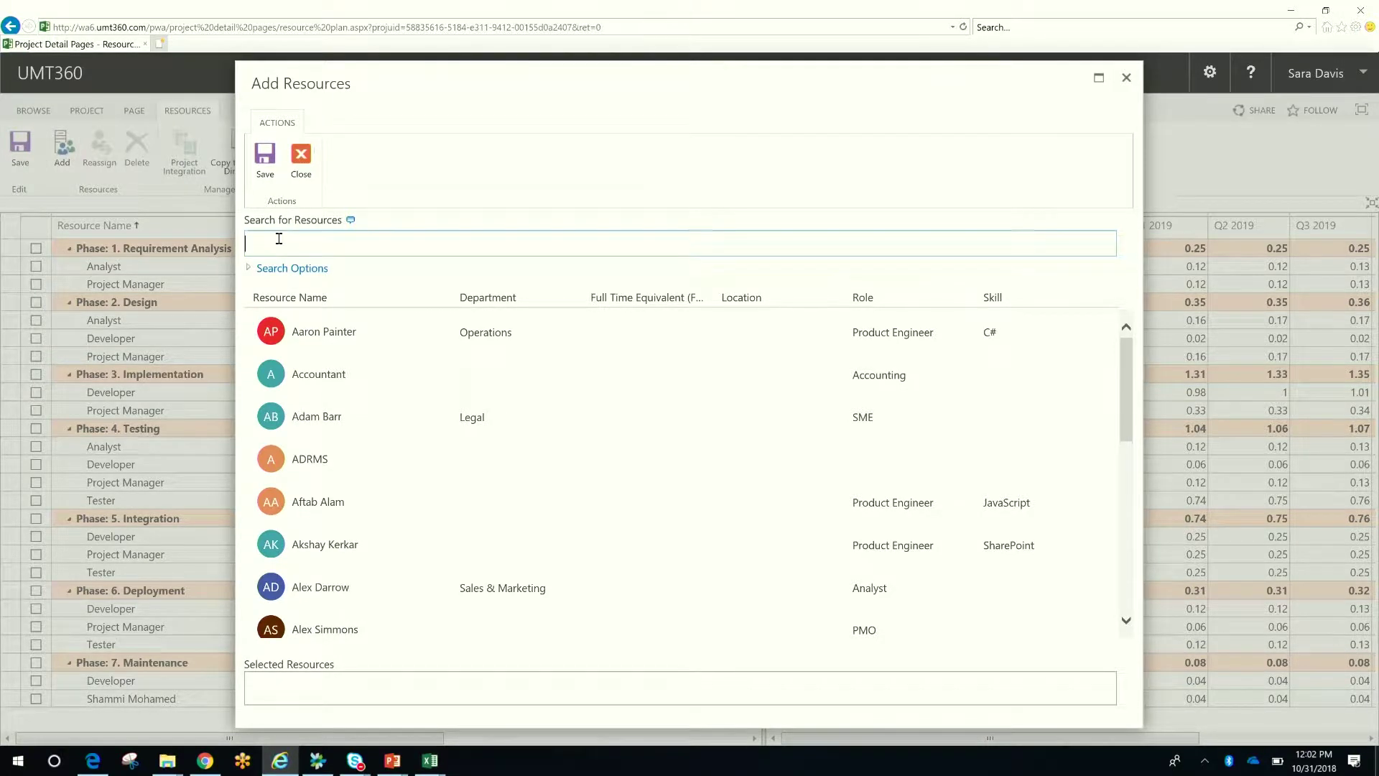
text(anal)
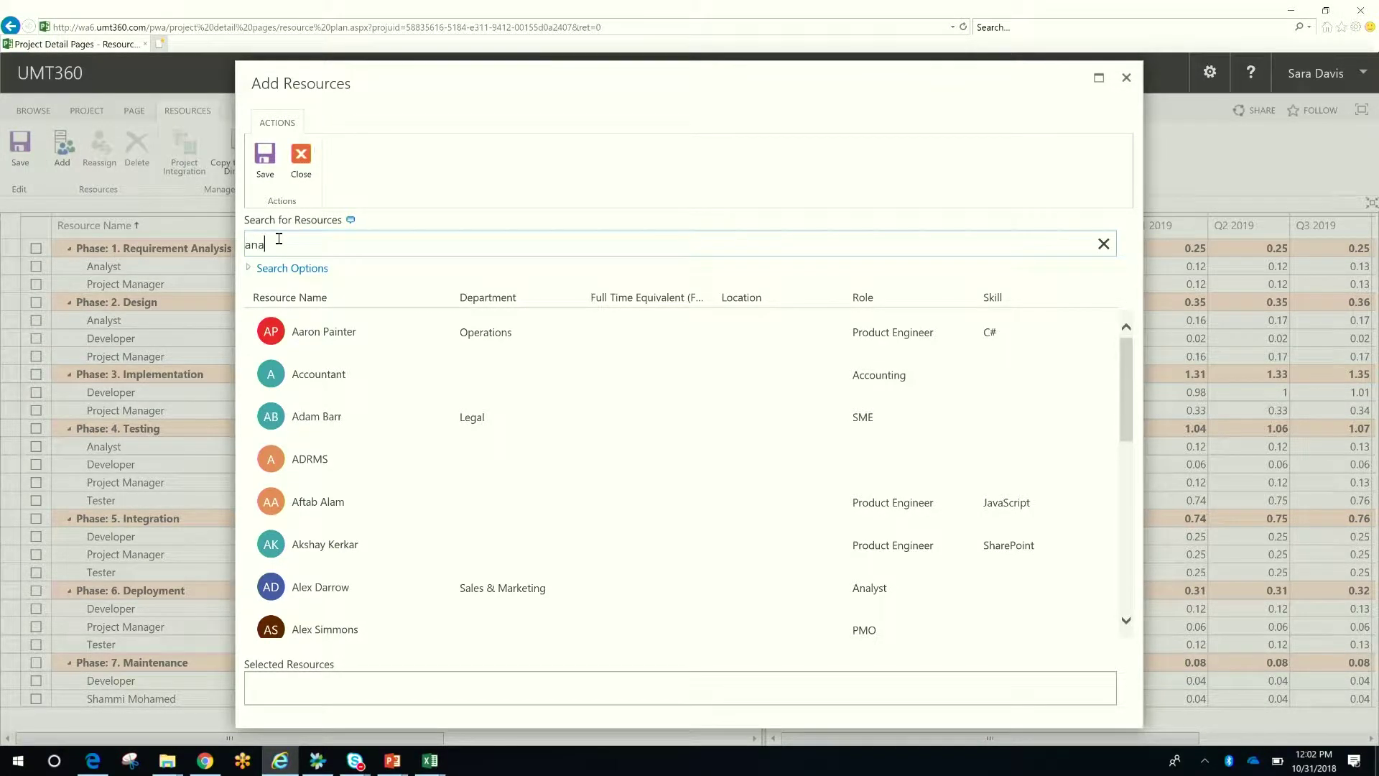
text(yst it)
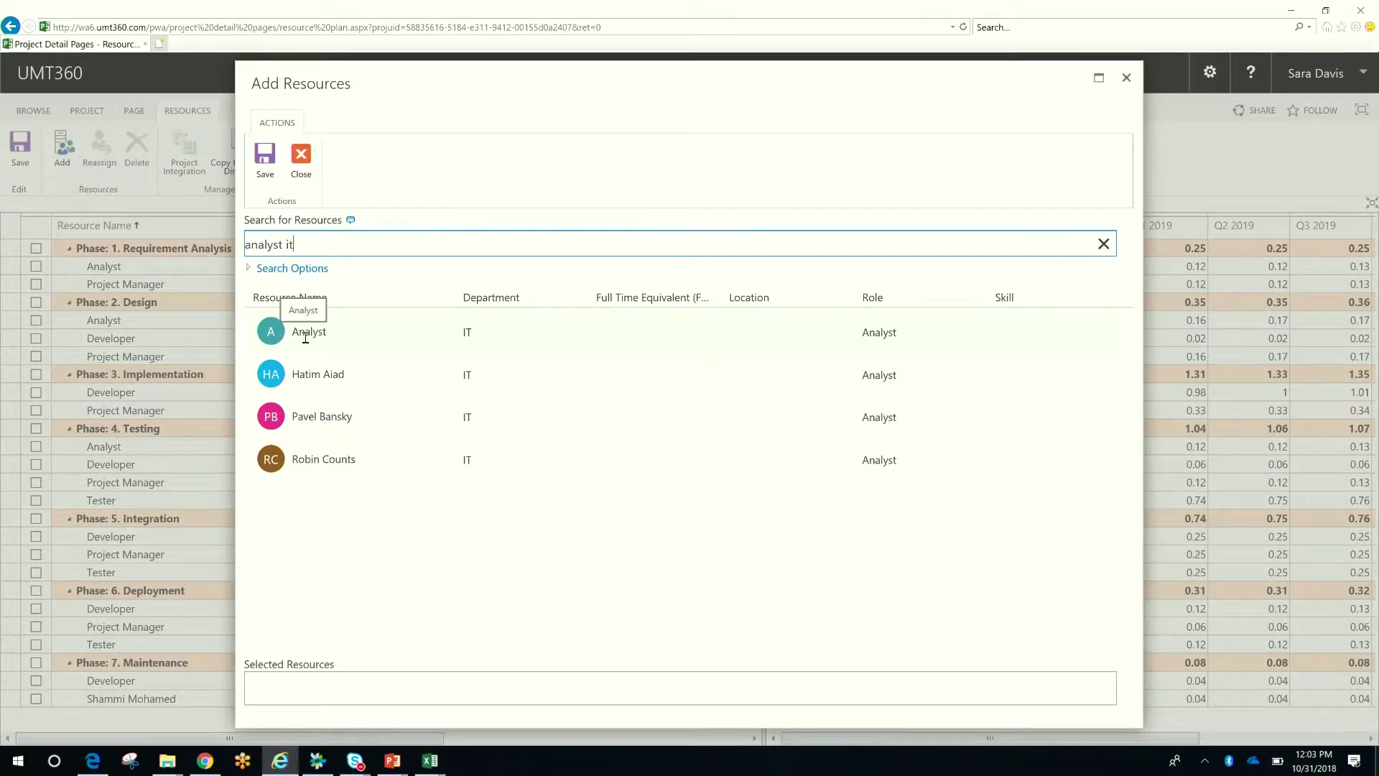
click(306, 338)
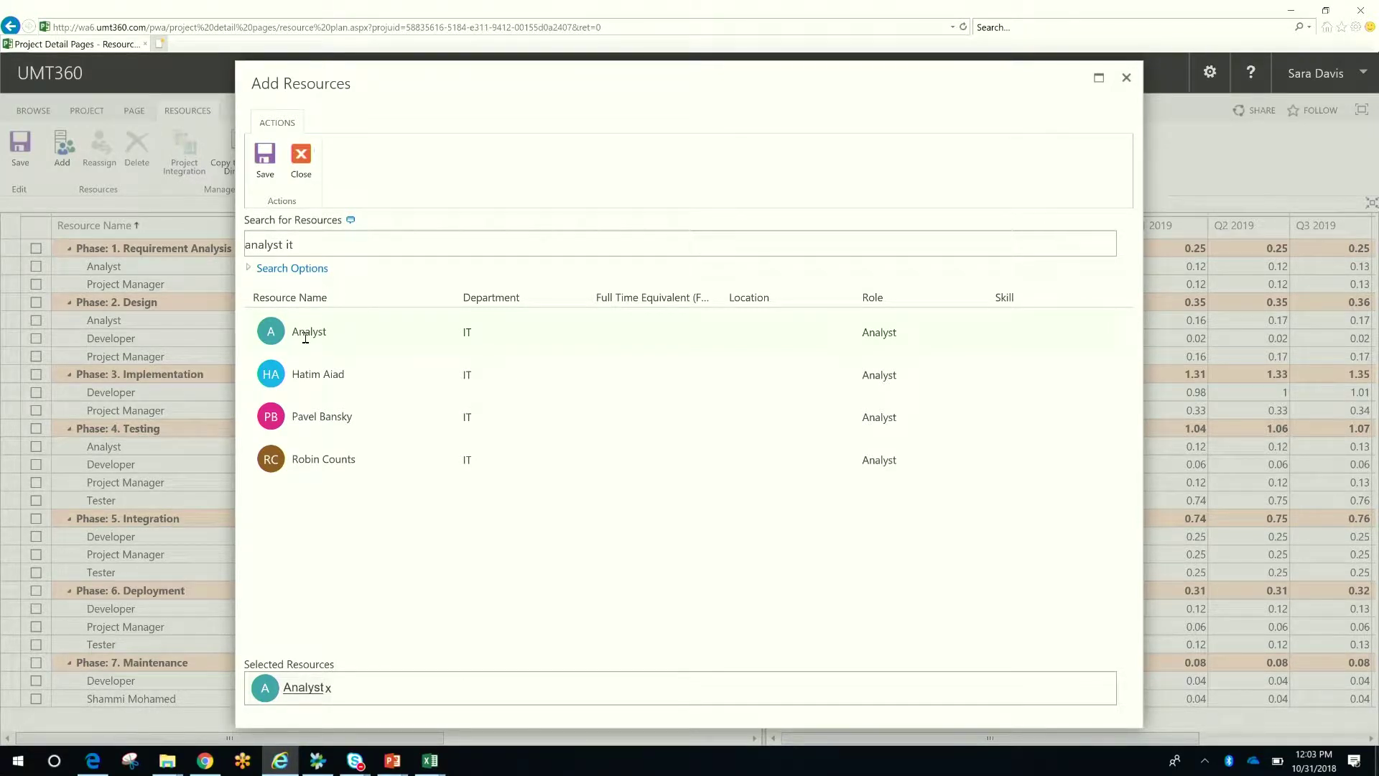
- Show the time-phased availability of the matching IT analysts, and close the resource selection without saving
click(251, 269)
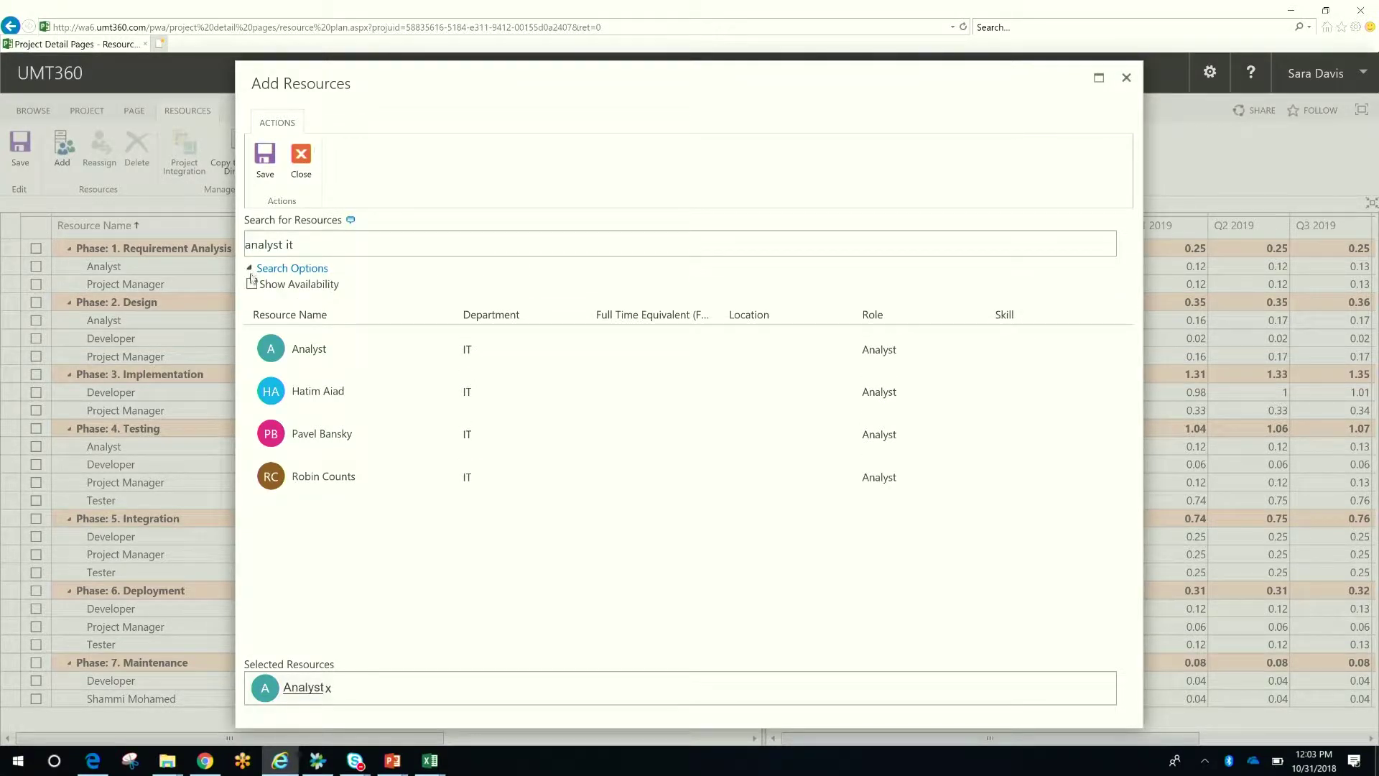
click(251, 284)
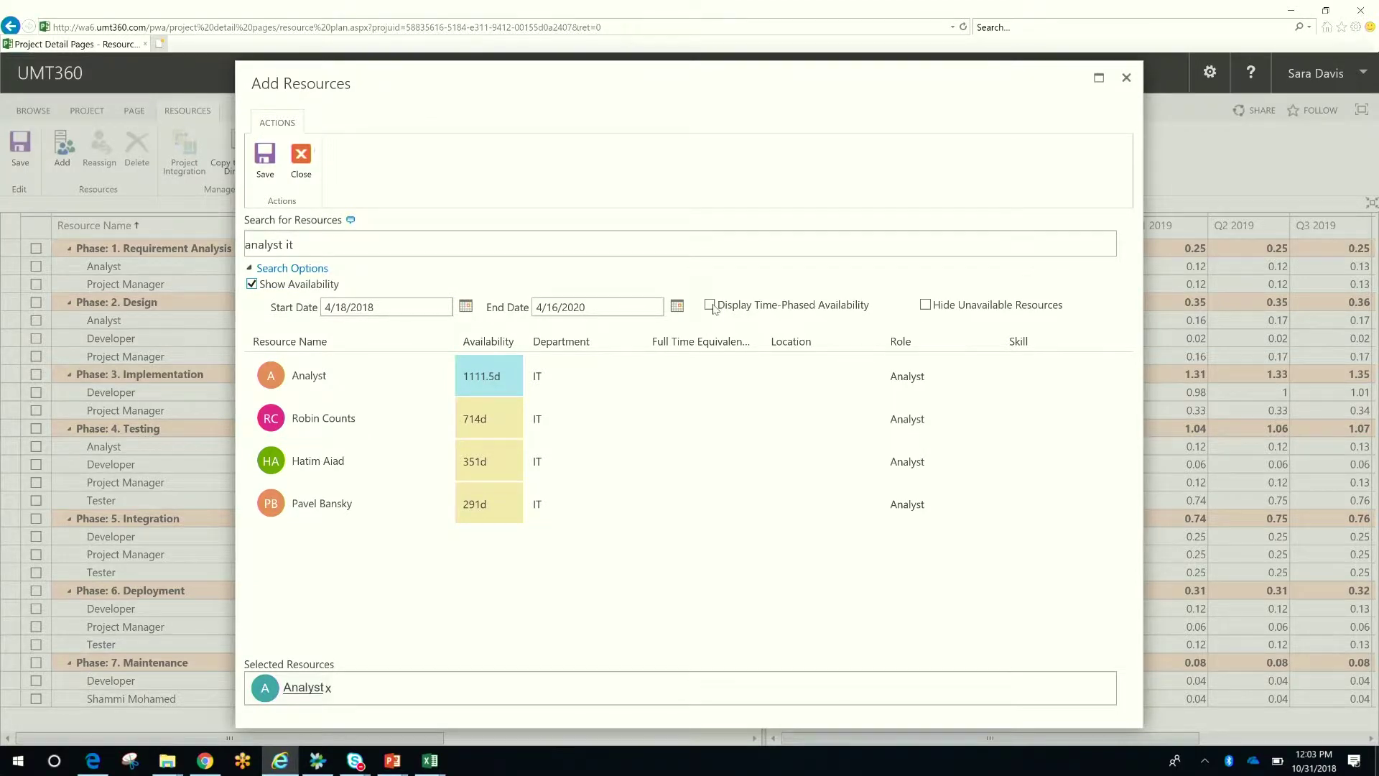
click(710, 306)
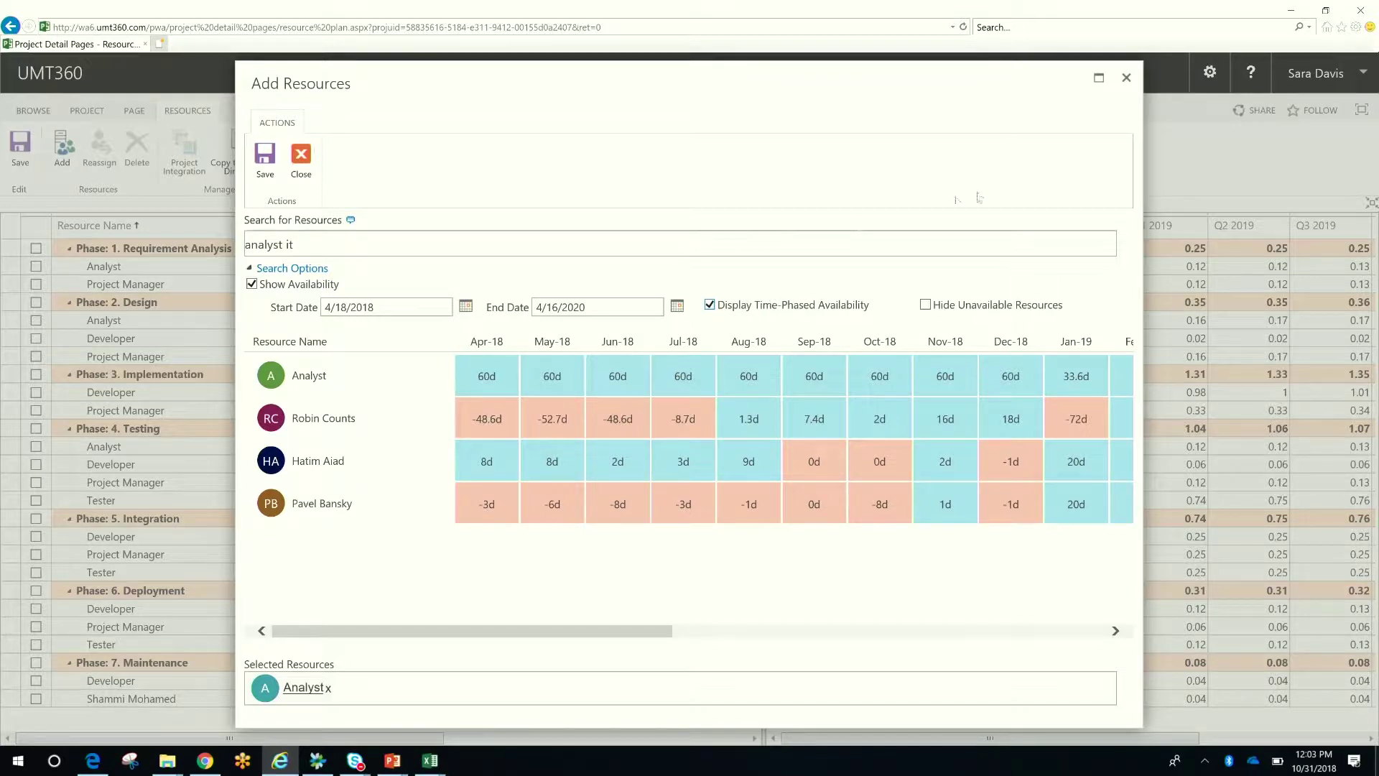
click(1126, 78)
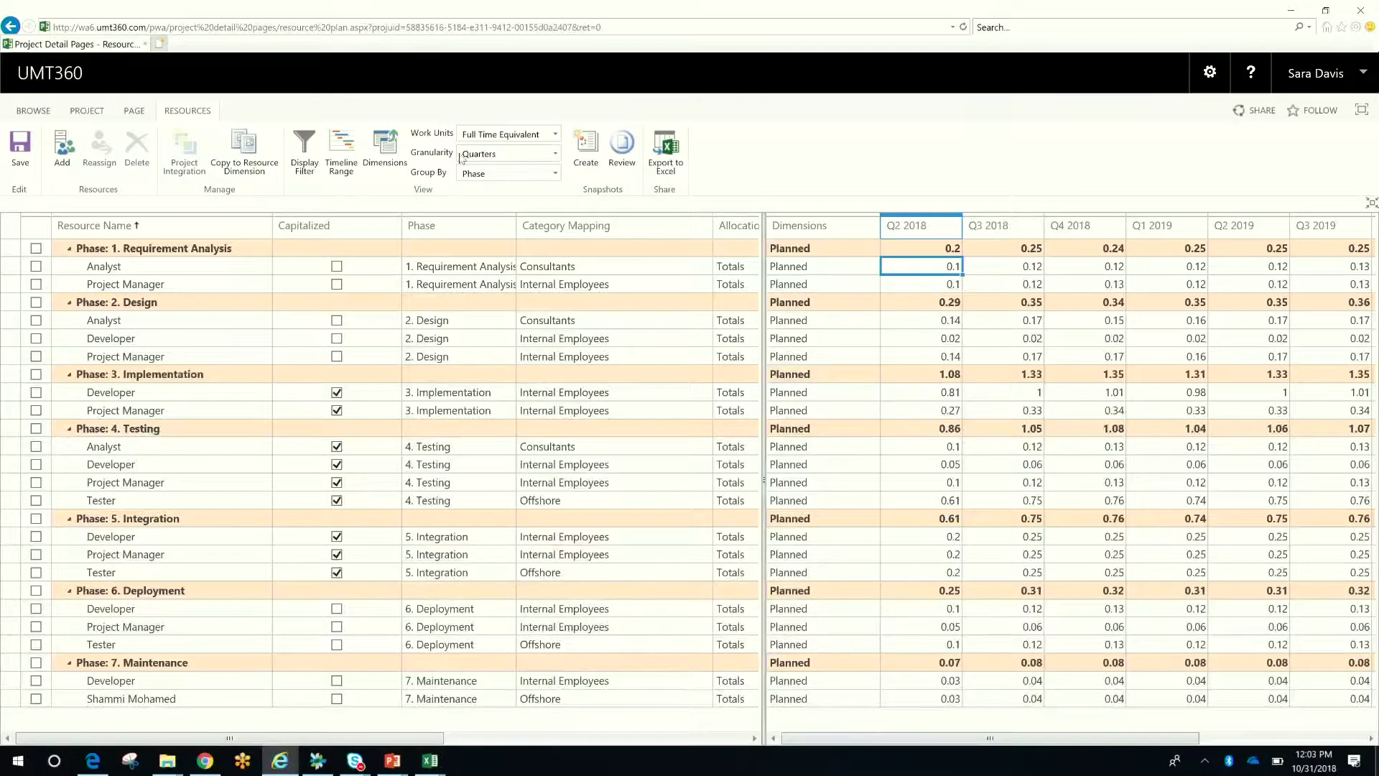
- Check which resource dimensions can be displayed in the plan, and restore the grid to its normal size
click(391, 147)
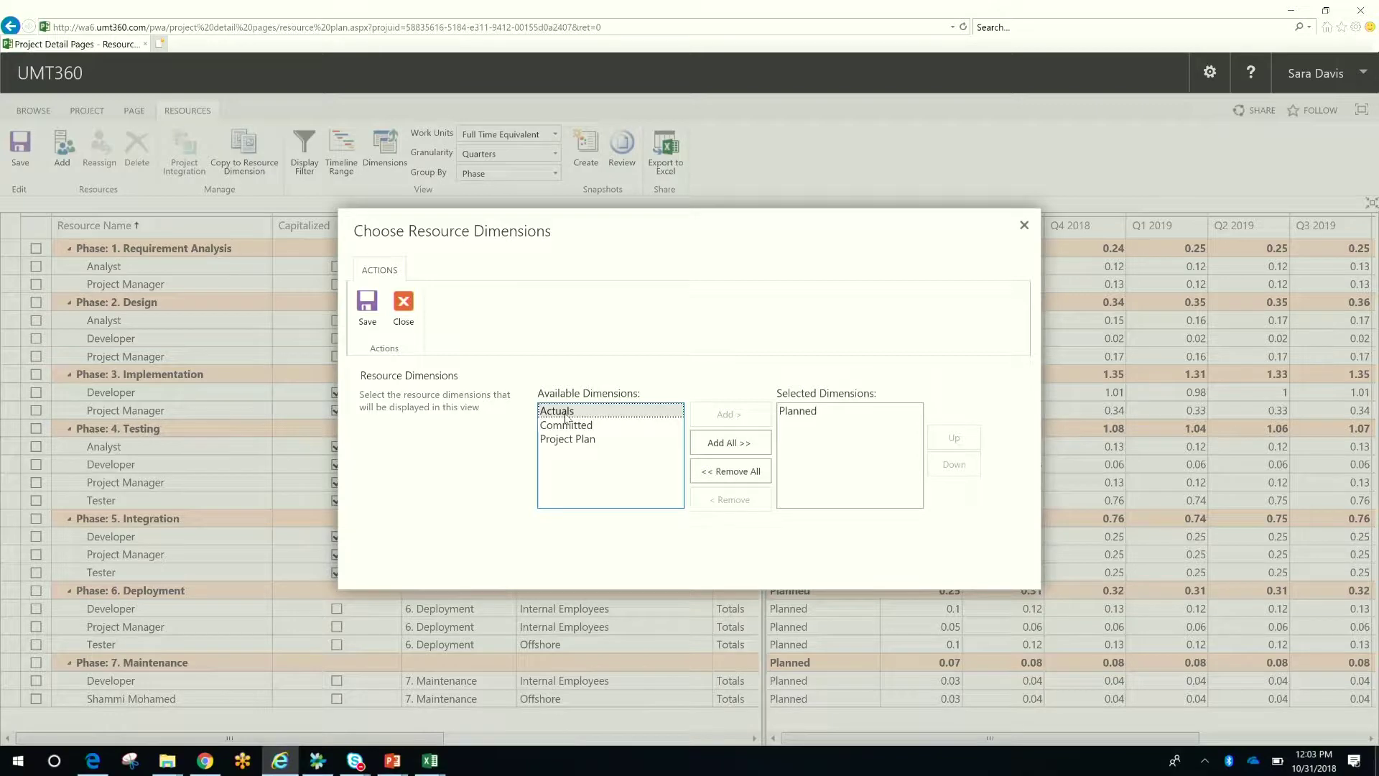
click(1024, 226)
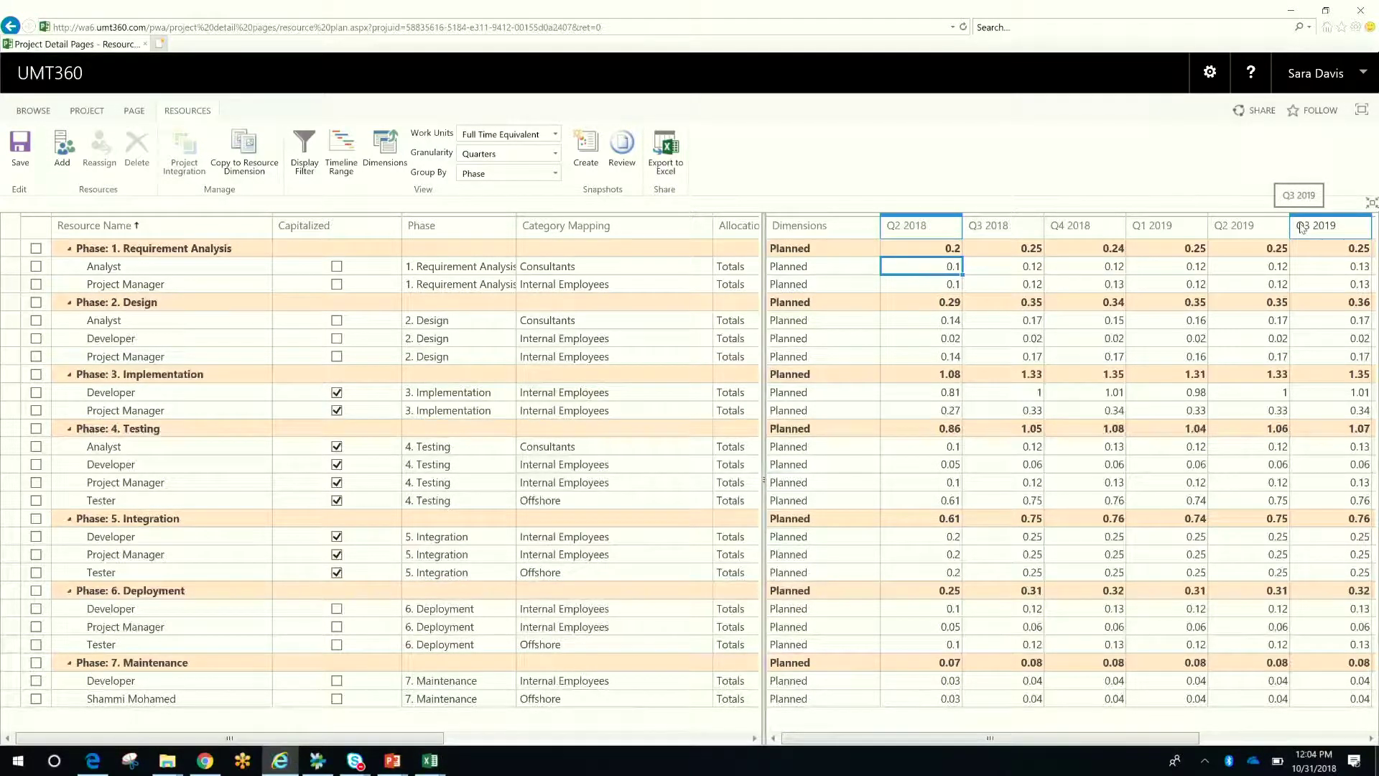
click(1371, 204)
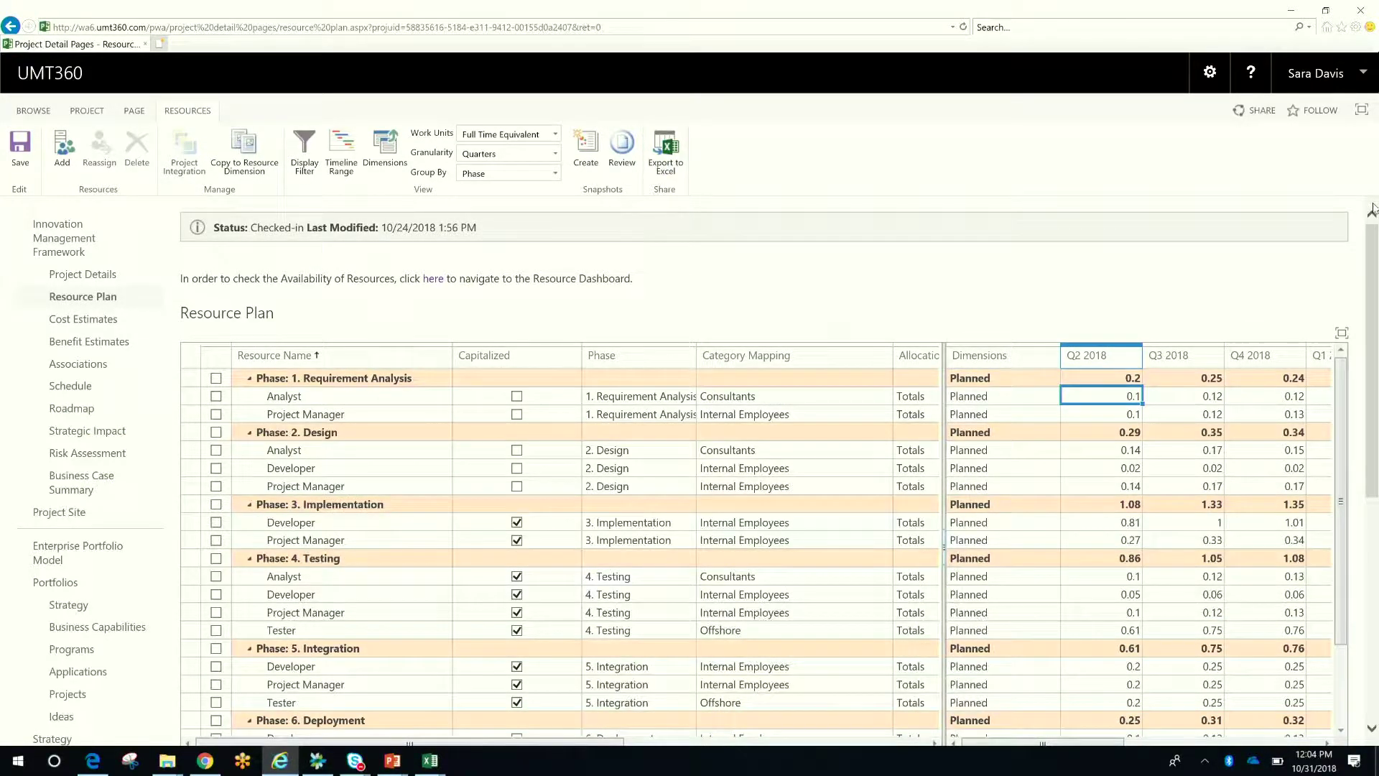
- Open the My Resource Plans page and expand its grid to fill the page
drag(1372, 271, 1371, 418)
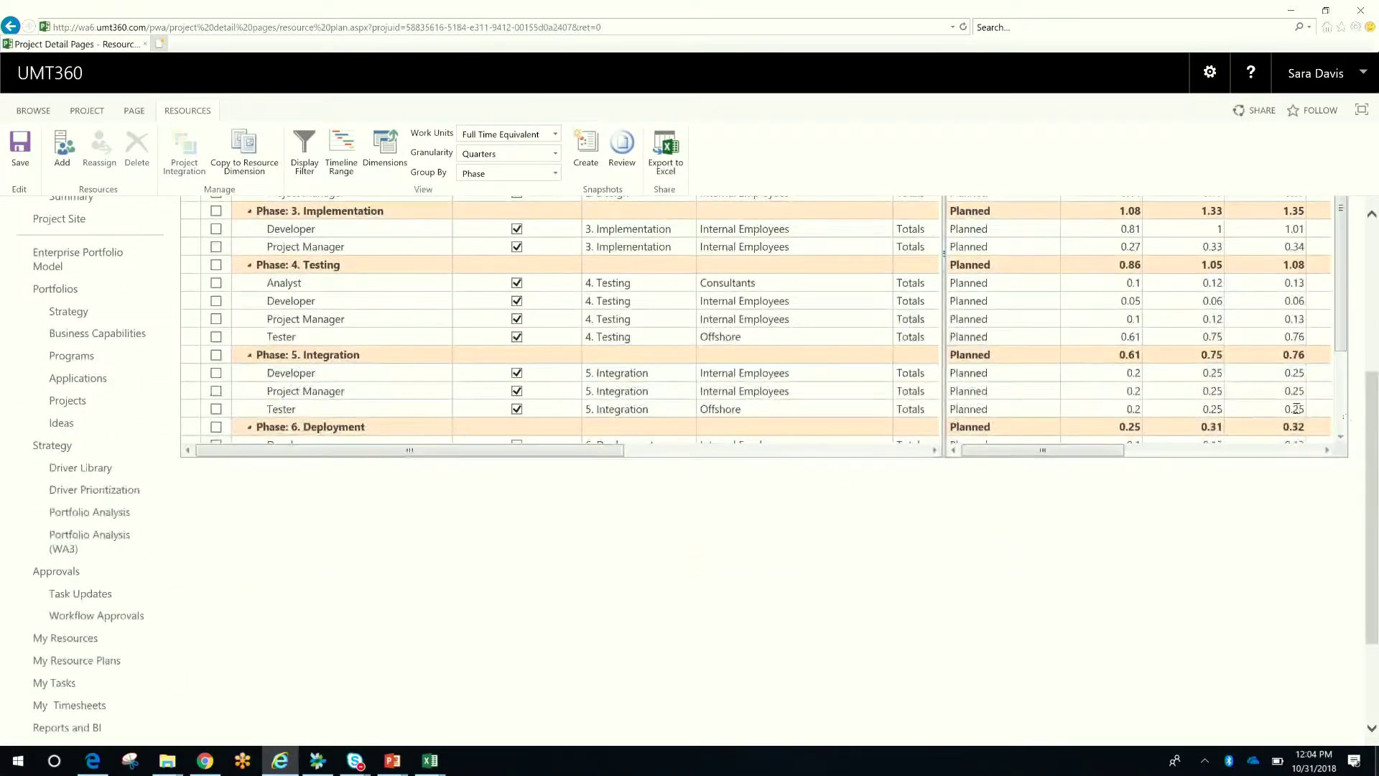
click(74, 662)
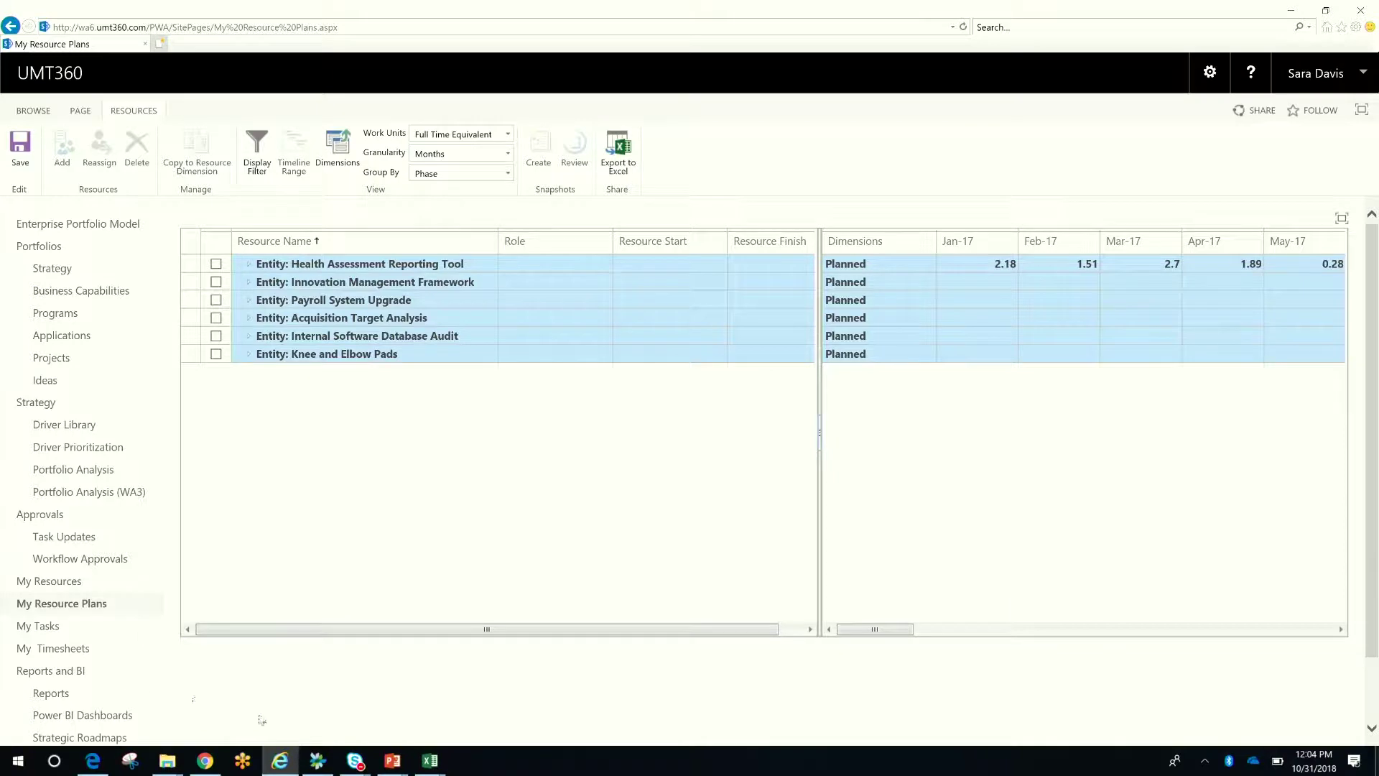
click(1341, 218)
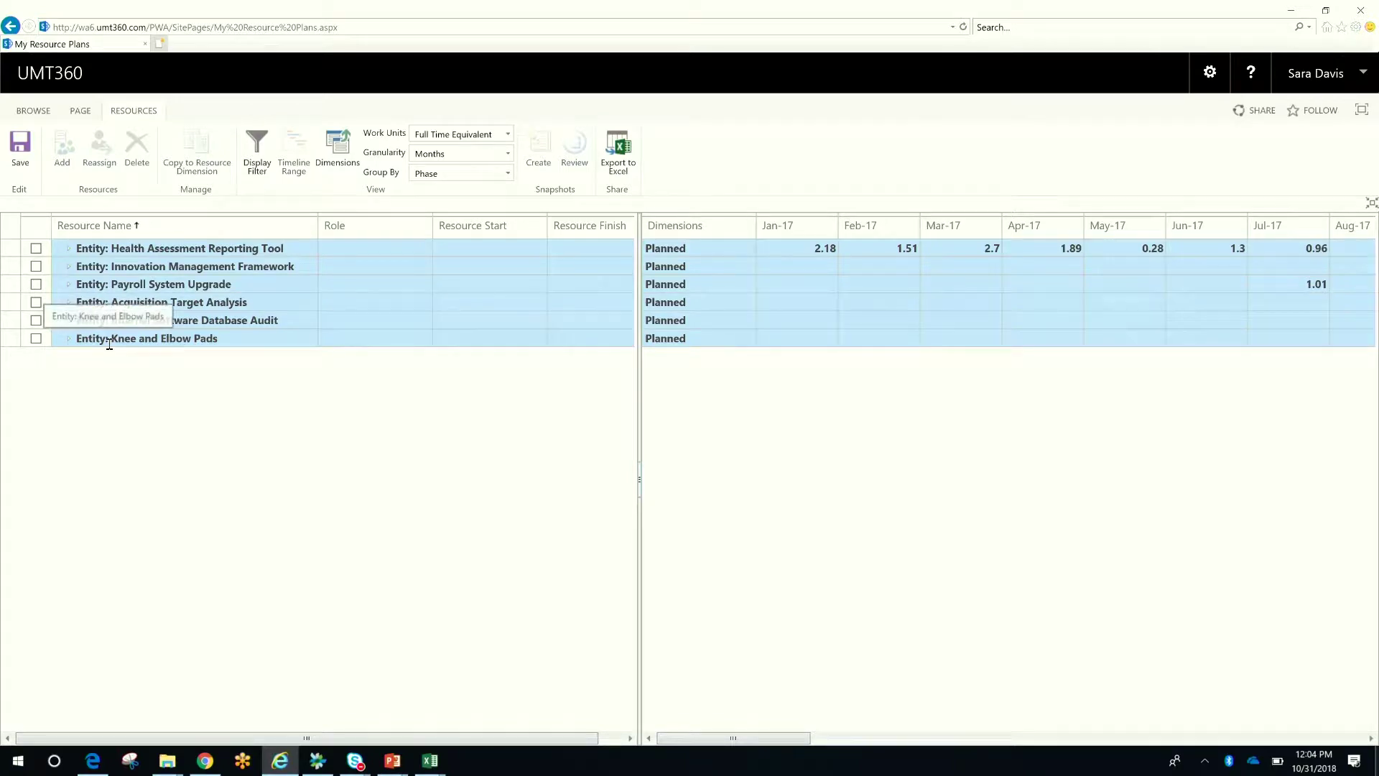
- Expand the Innovation Management Framework entity and examine its monthly planned allocations by phase and resource through 2018
click(67, 267)
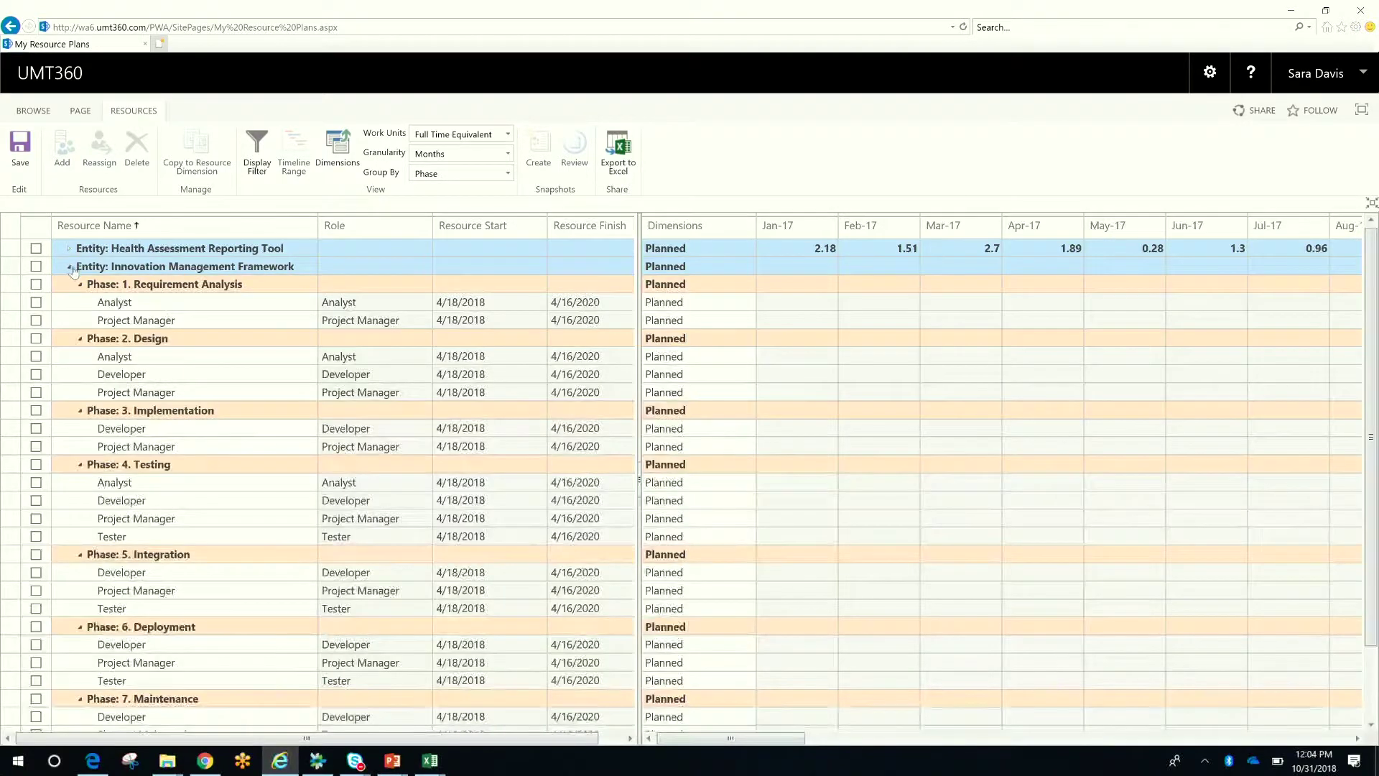
click(722, 453)
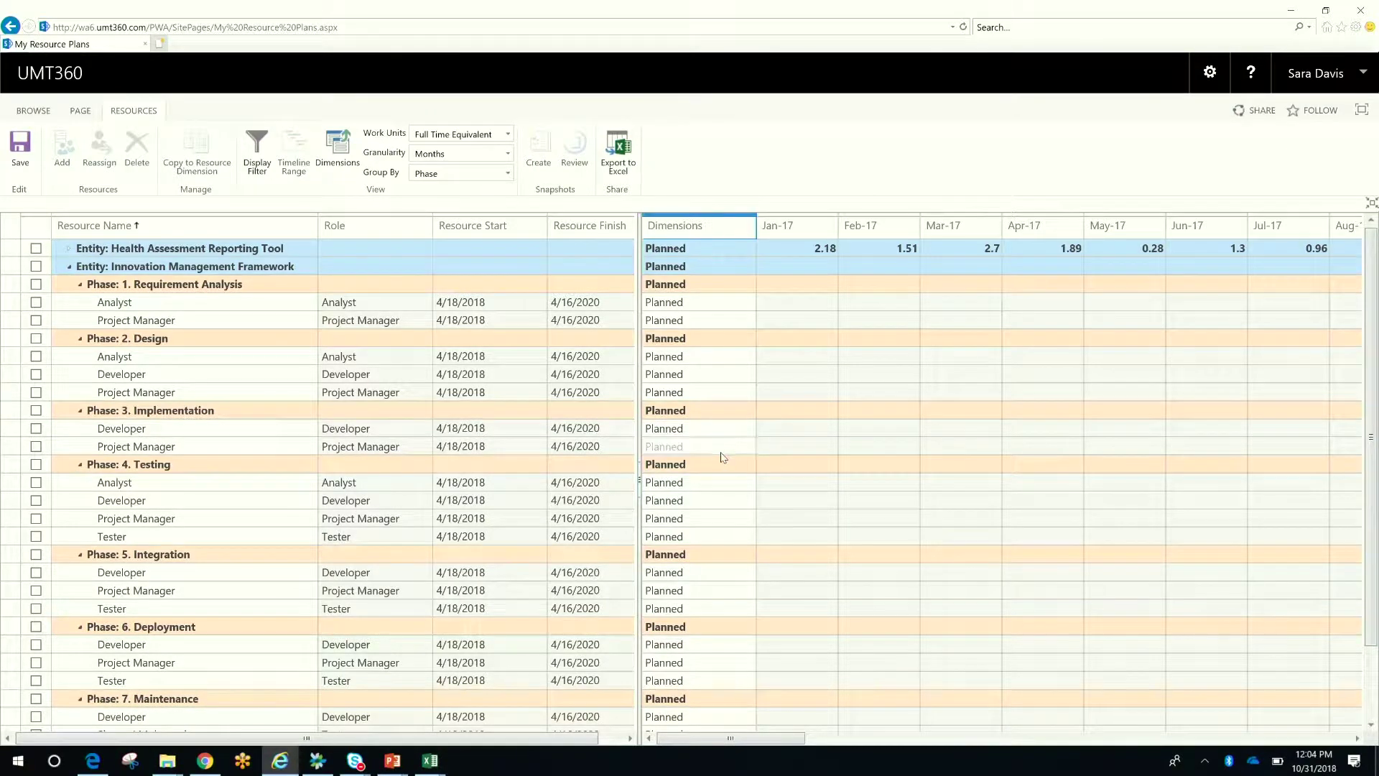
key(Right)
key(Right)
key(Right)
key(Right)
key(Right)
key(Right)
key(Right)
key(Right)
key(Right)
key(Right)
key(Right)
key(Right)
key(Right)
key(Right)
key(Right)
key(Right)
key(Right)
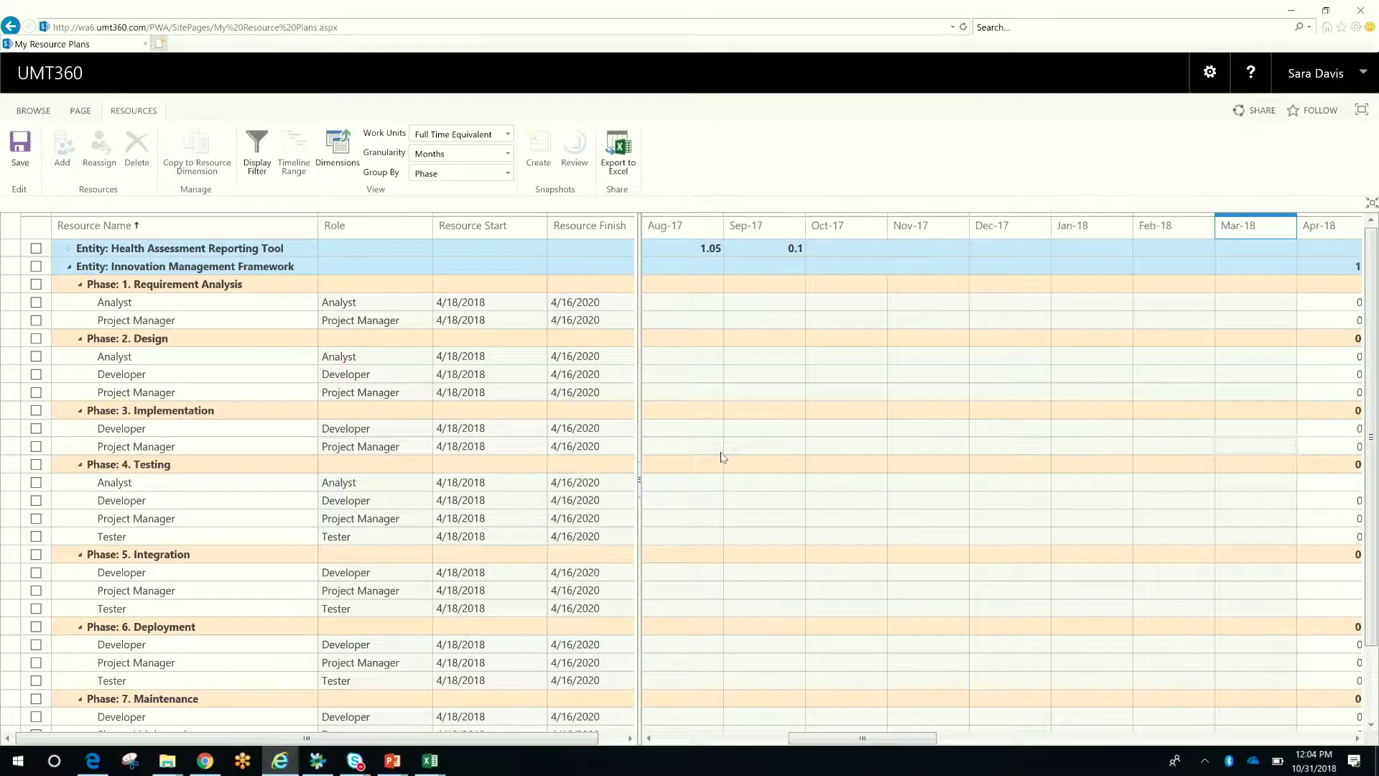
key(Right)
key(Right)
key(Right)
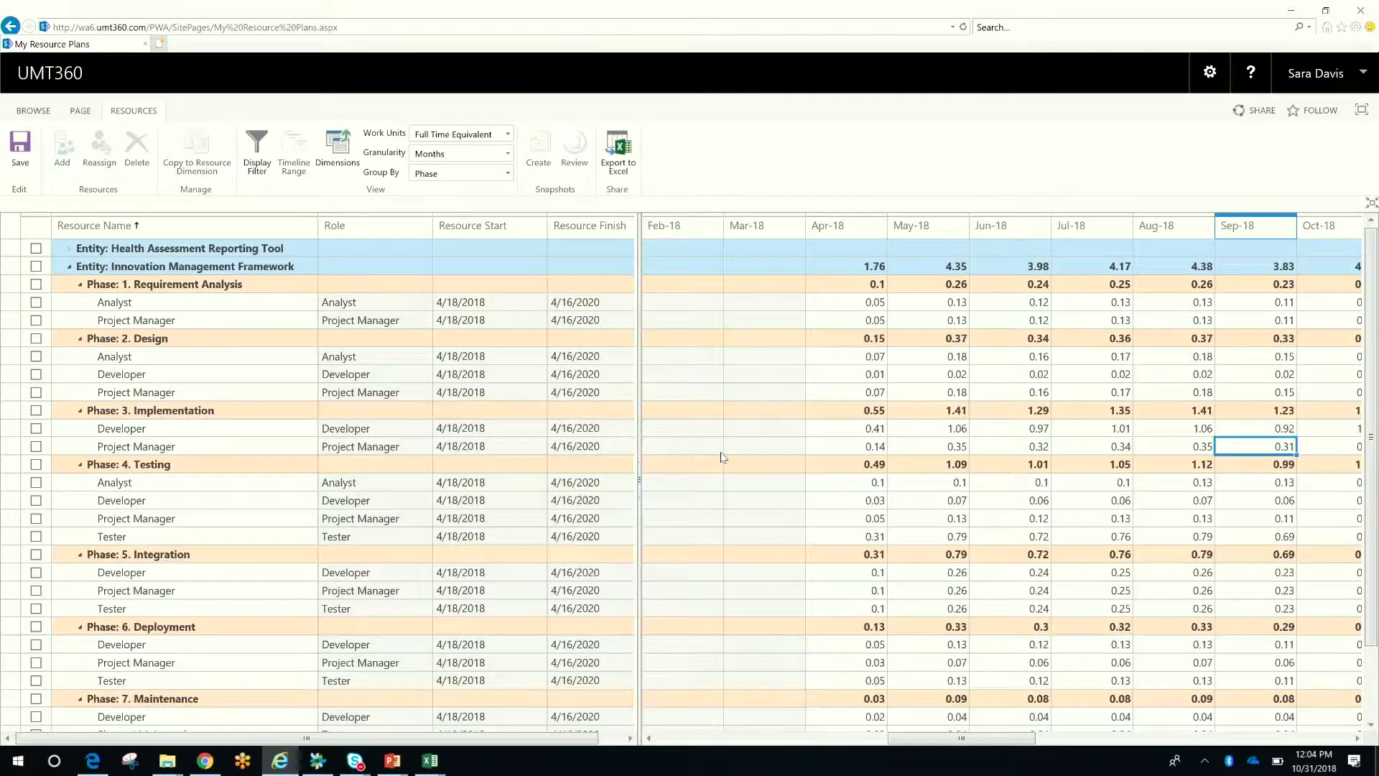
key(Left)
key(Left)
key(Left)
key(Left)
key(Left)
key(Left)
key(Left)
key(Left)
key(Left)
key(Left)
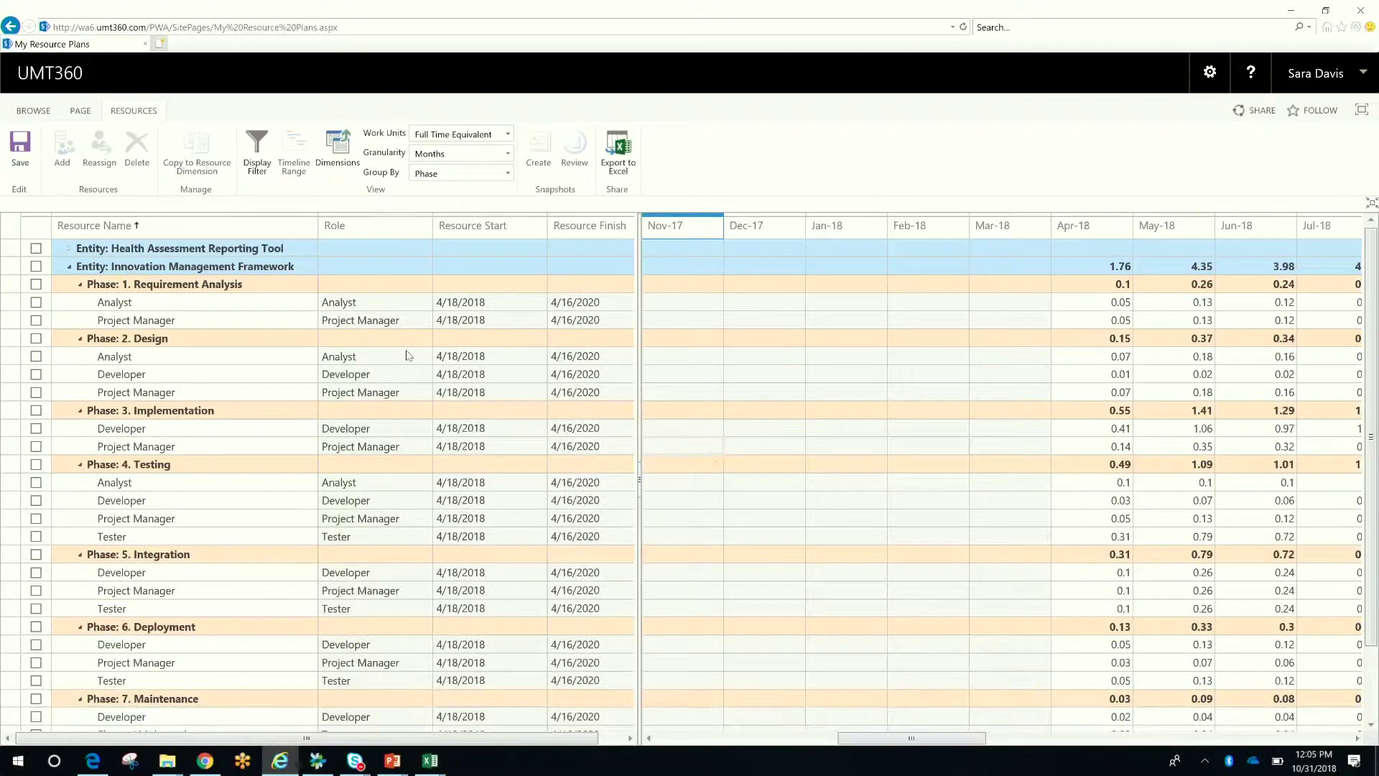
- Expand the Health Assessment Reporting Tool entity and examine its monthly planned allocations for 2017
click(67, 251)
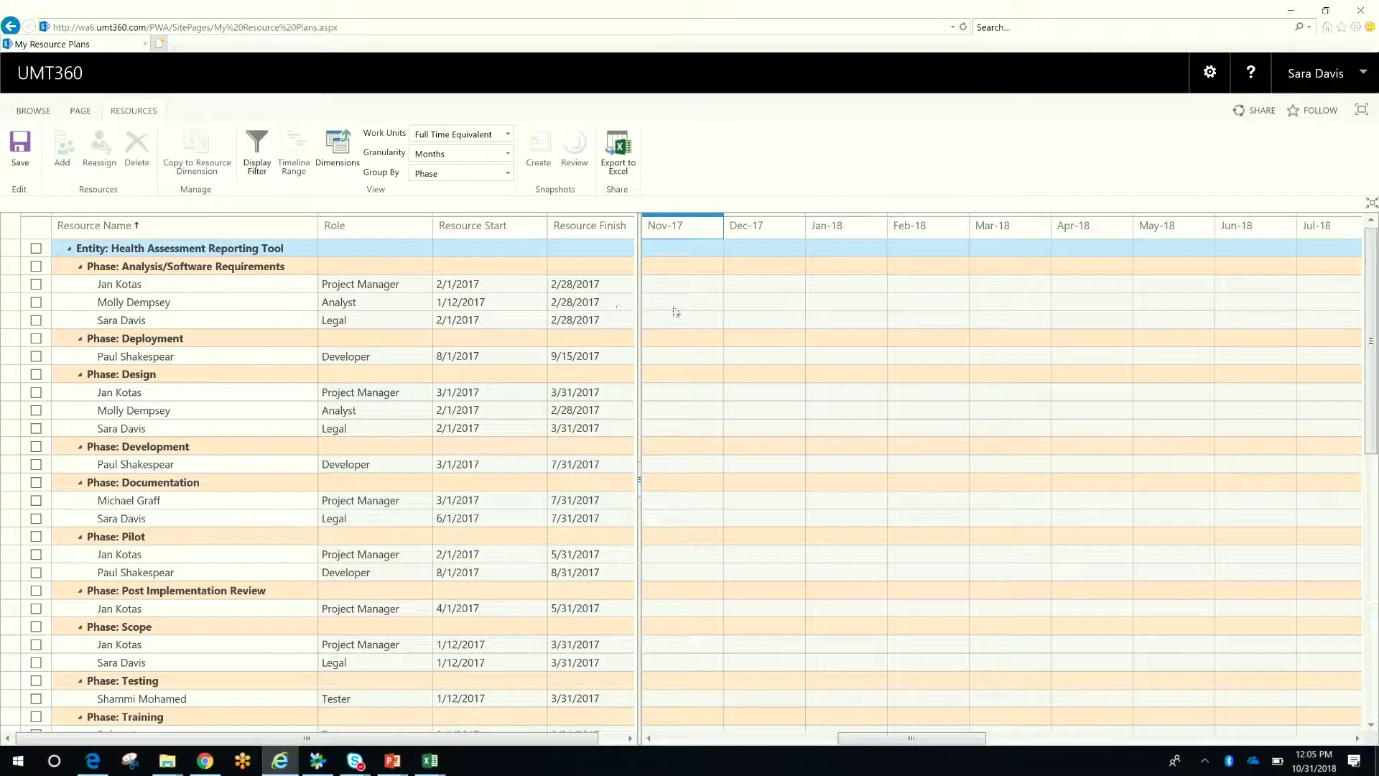
click(743, 318)
key(Left)
key(Left)
key(Left)
key(Left)
key(Left)
key(Left)
key(Left)
key(Left)
key(Left)
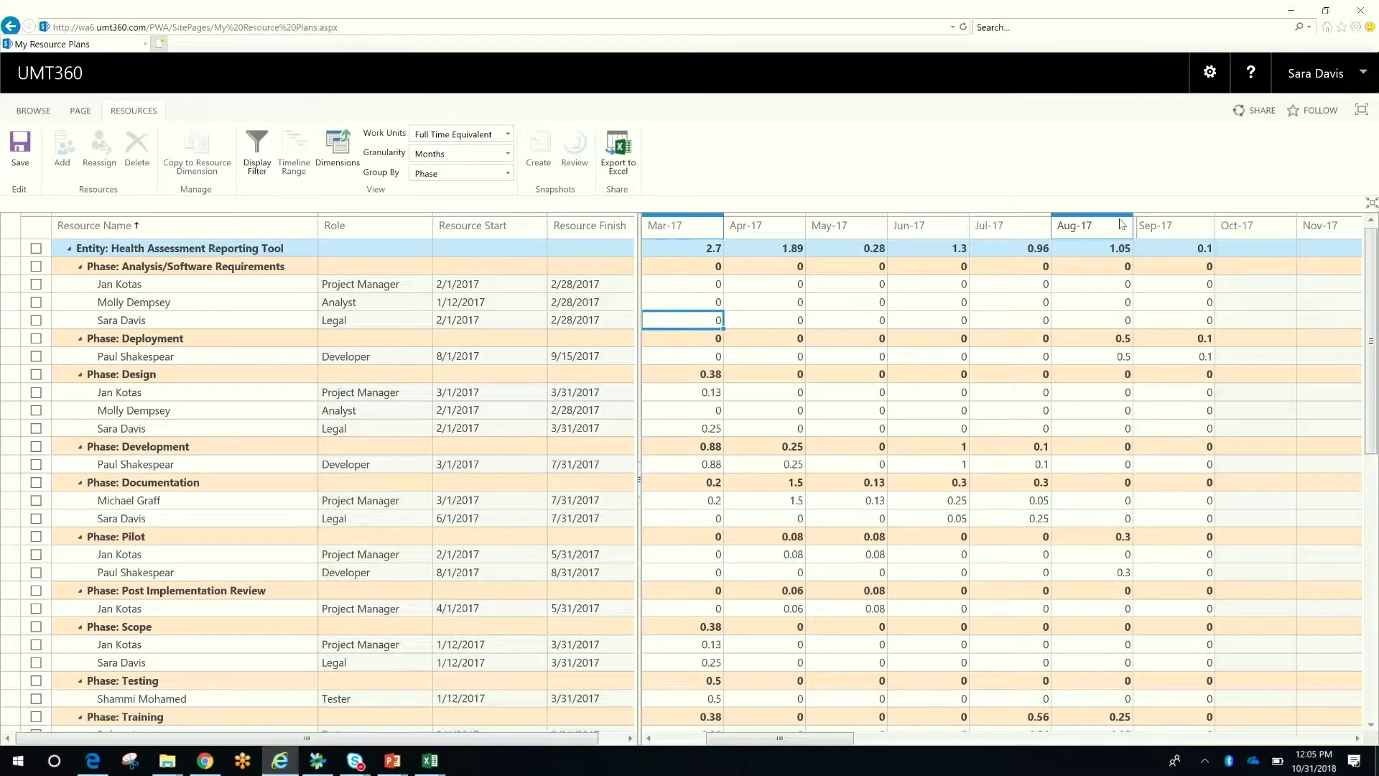
- Leave the expanded plan grid, open the My Resources page and expand its grid to fill the page
click(1372, 204)
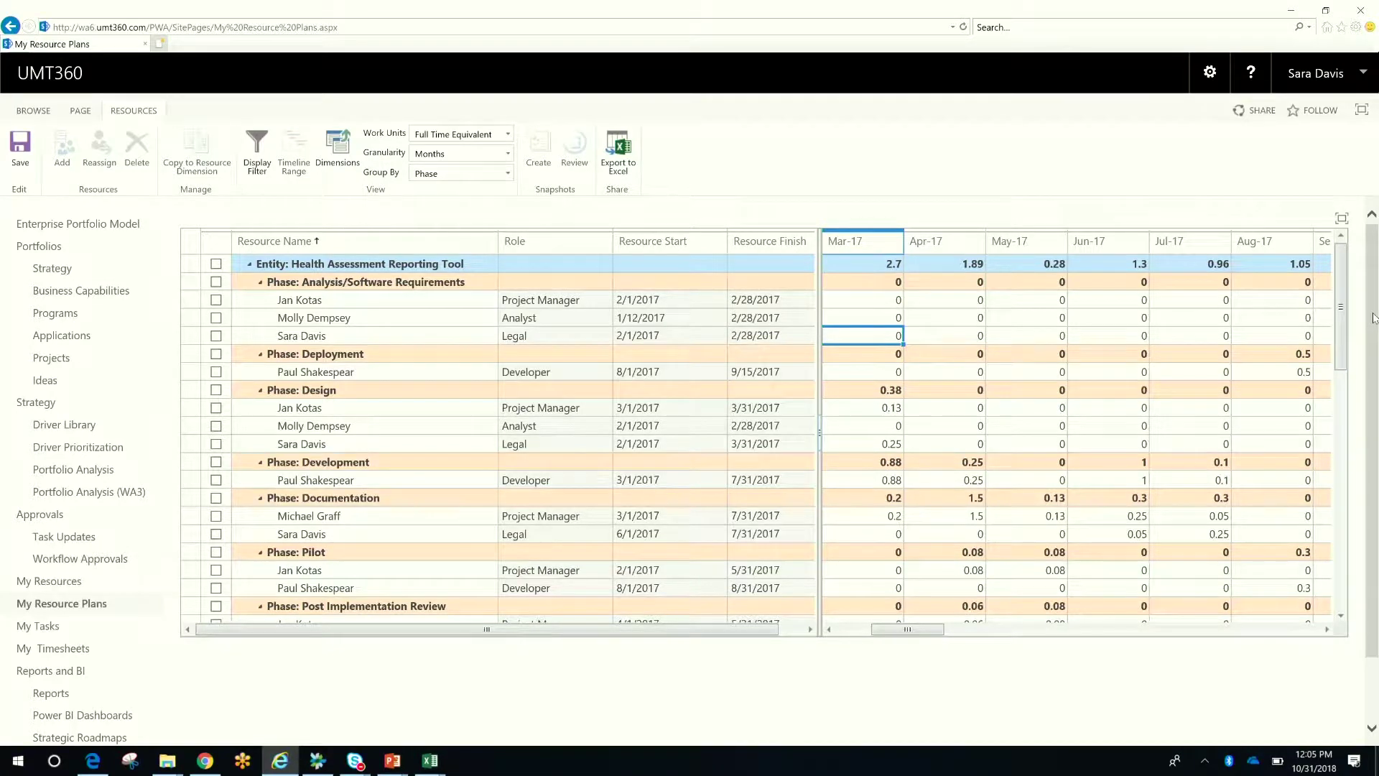
click(77, 587)
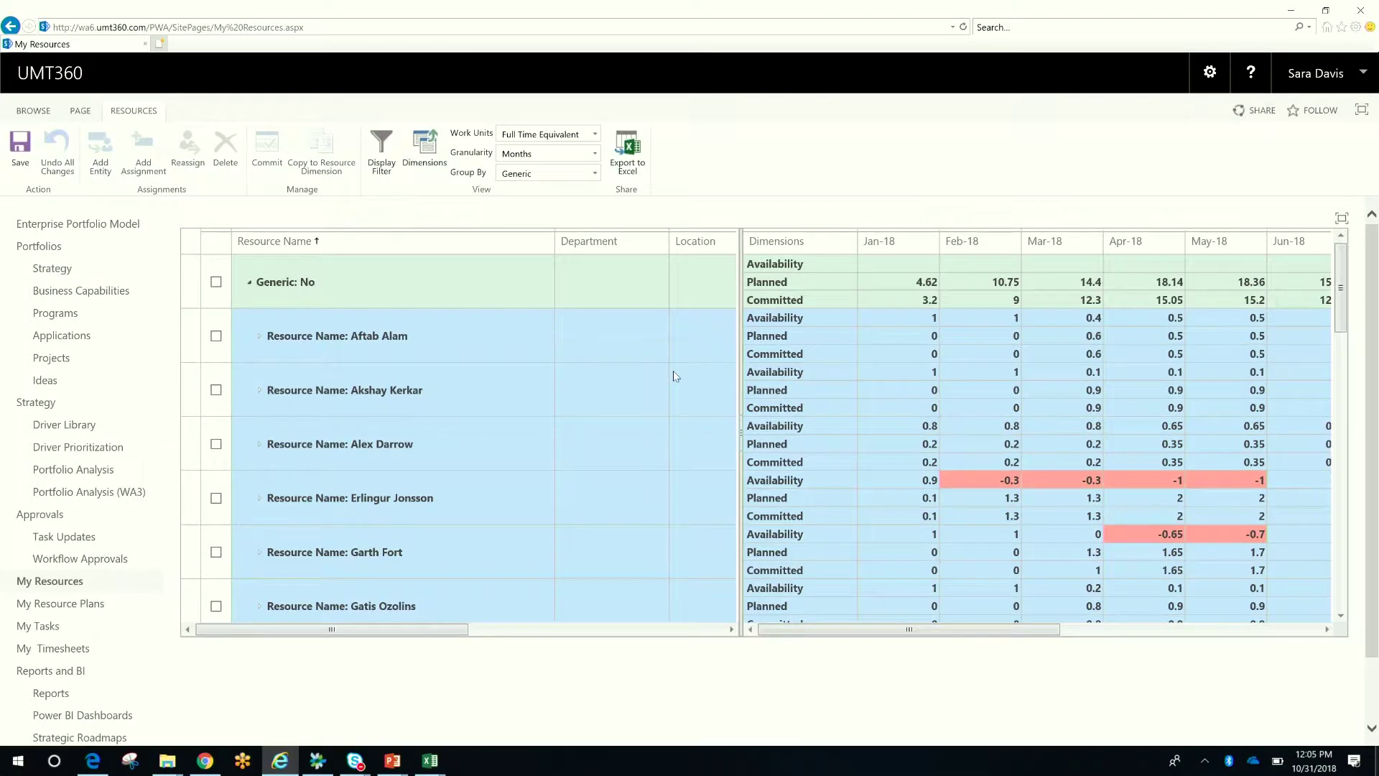
click(1341, 219)
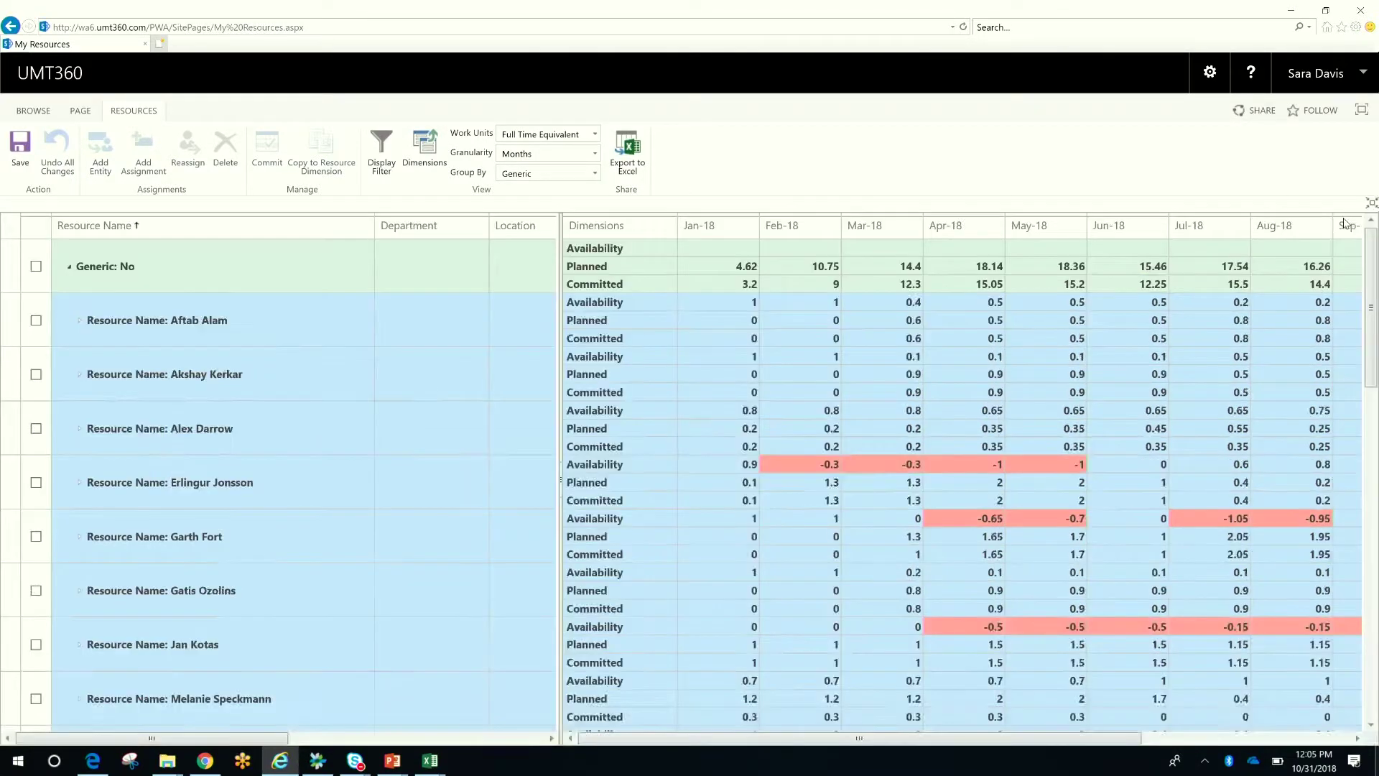
- Review the attributes by which the resources can be grouped
click(551, 175)
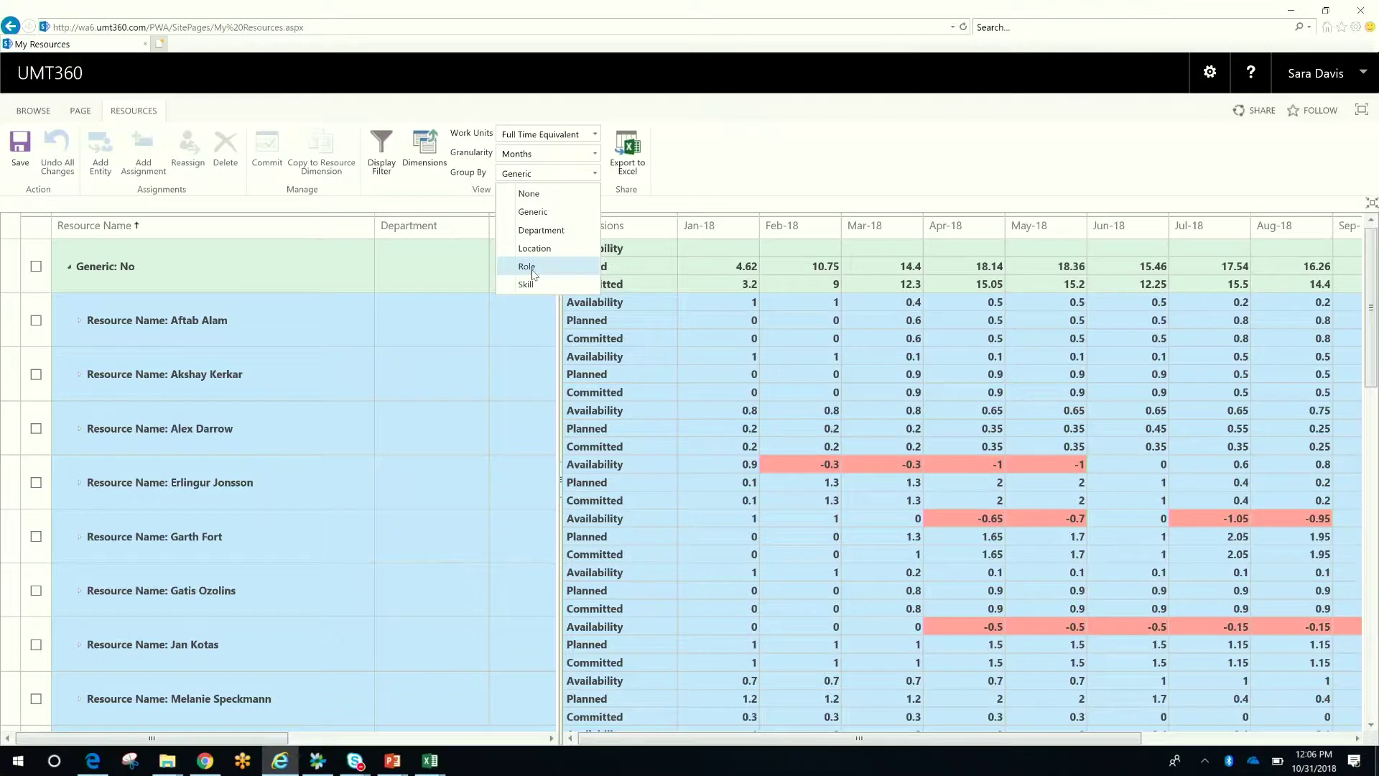
click(775, 165)
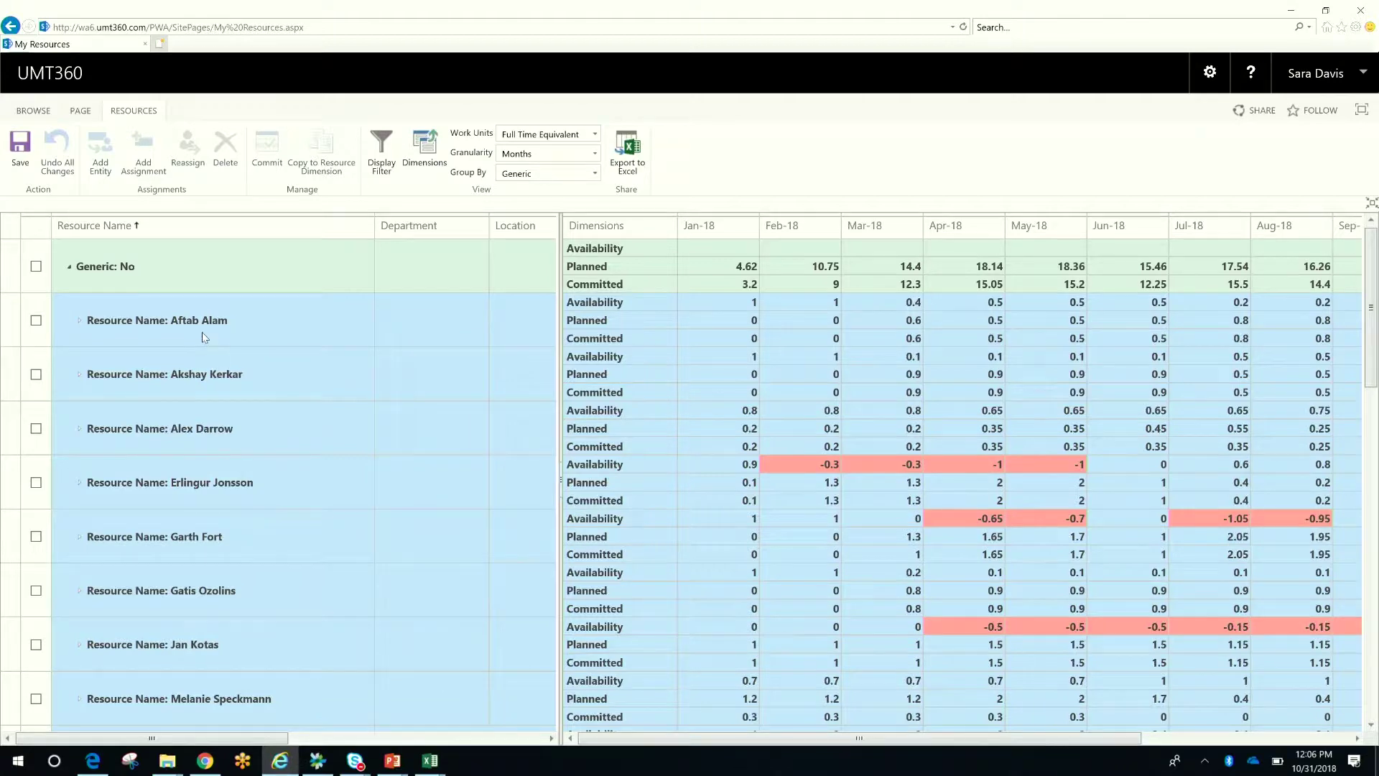
- Collapse the non-generic group and the Analyst resource, review the generic resources' planned allocations, and expand the non-generic group again
click(70, 267)
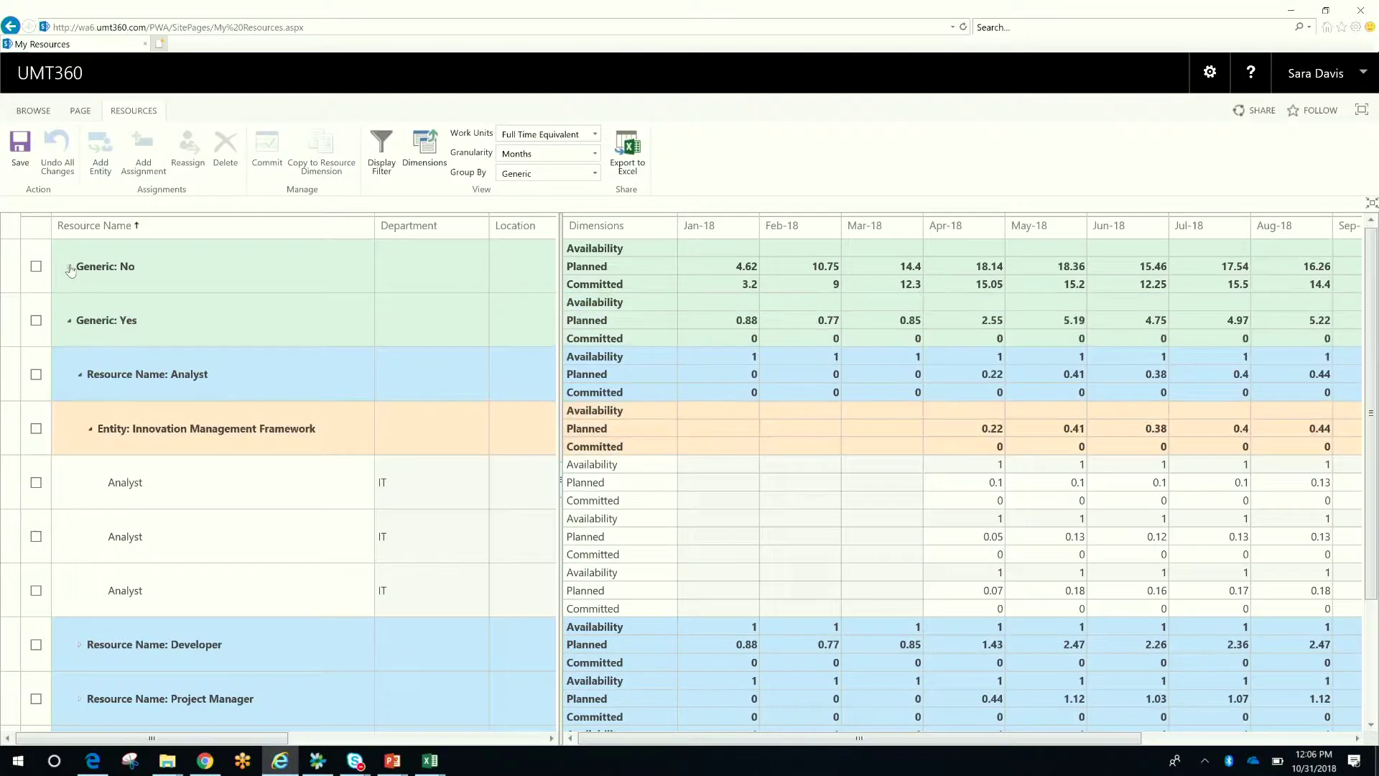
click(80, 375)
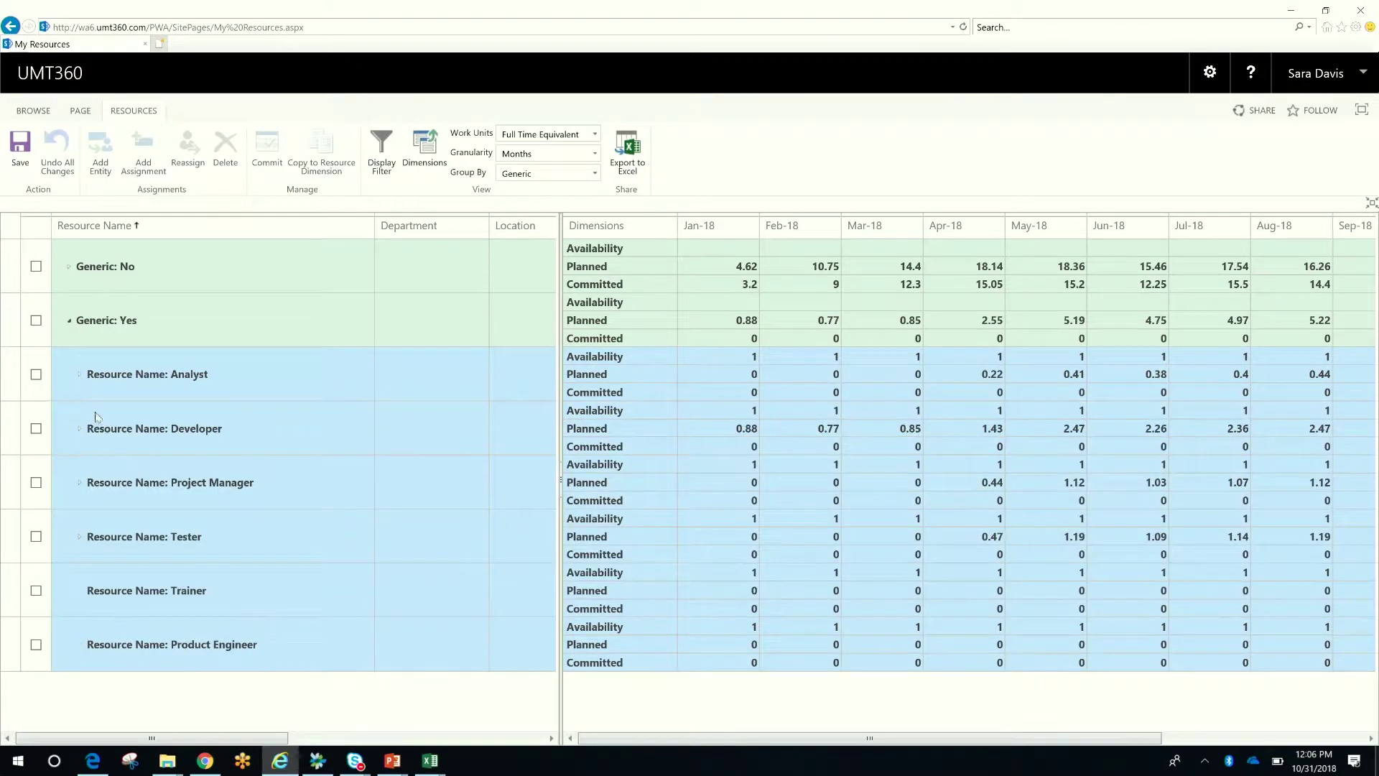
click(70, 267)
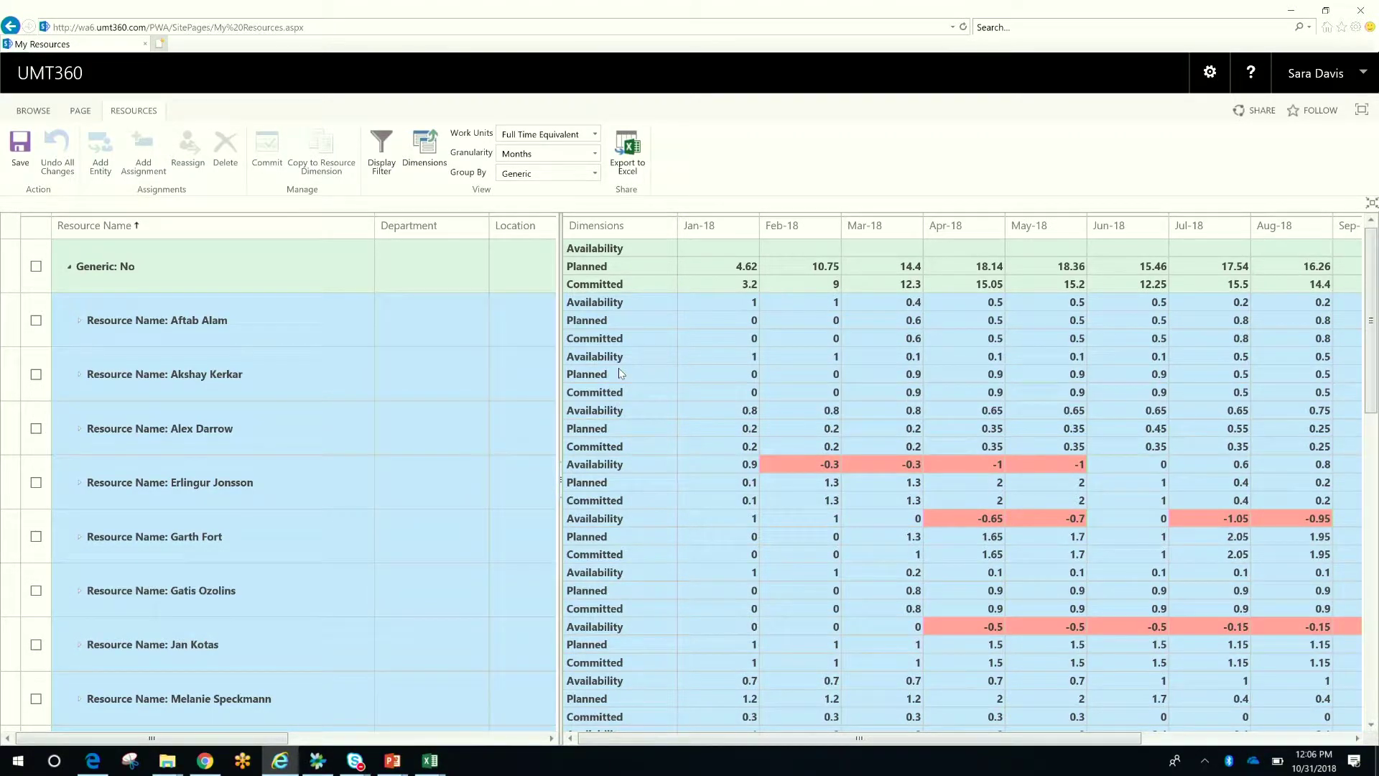
- Review the available and selected resource dimensions for the view, leaving the selection as it is
drag(583, 316, 601, 335)
click(435, 166)
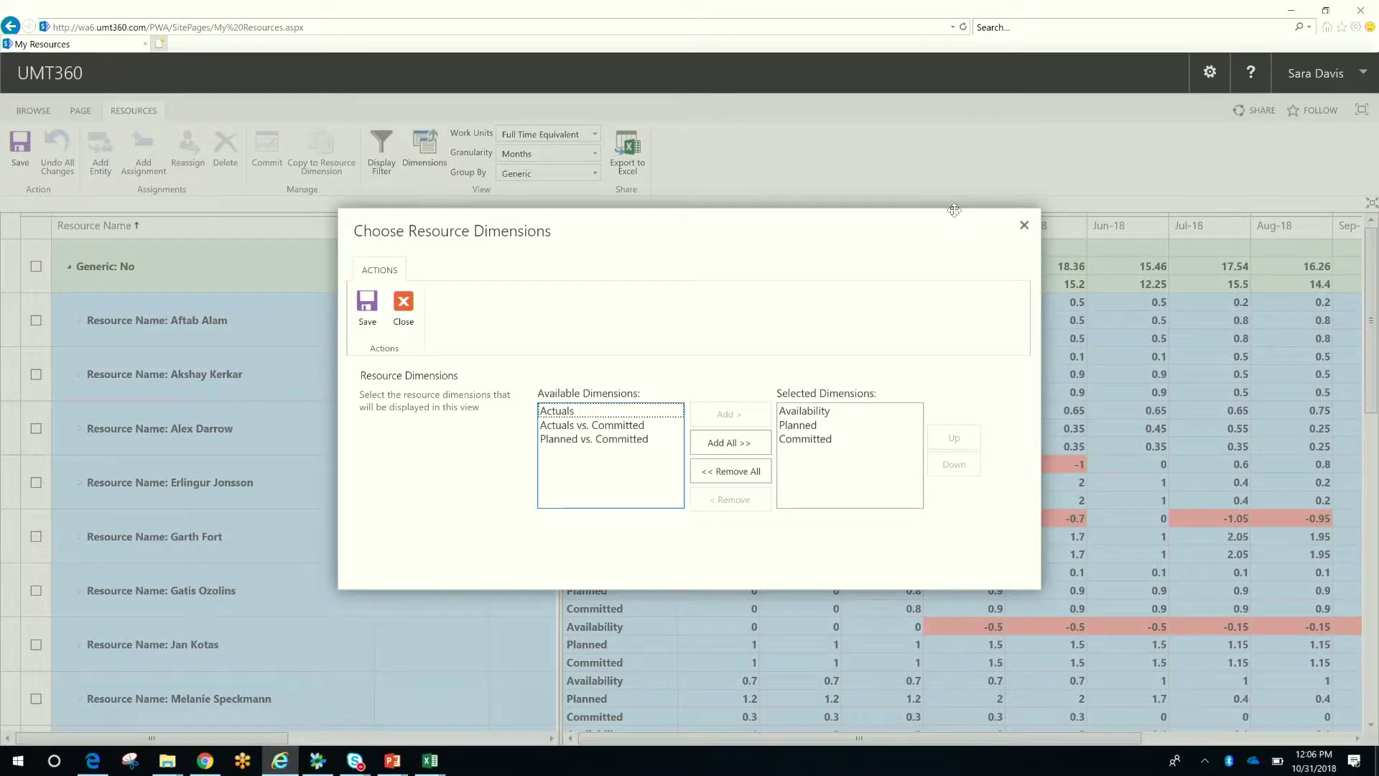
click(1023, 229)
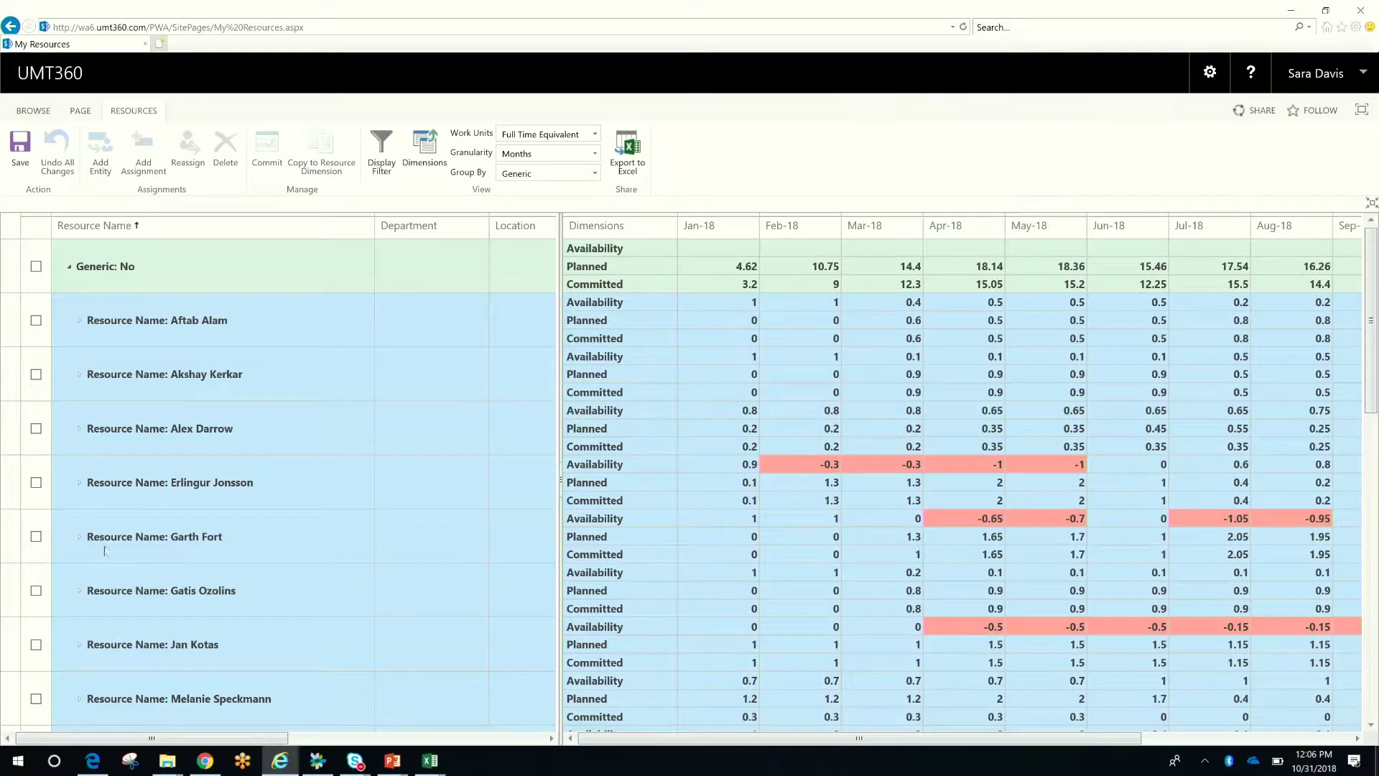
- Expand the Legal department resource overallocated from February to May 2018 and examine that resource's allocations by entity
click(79, 484)
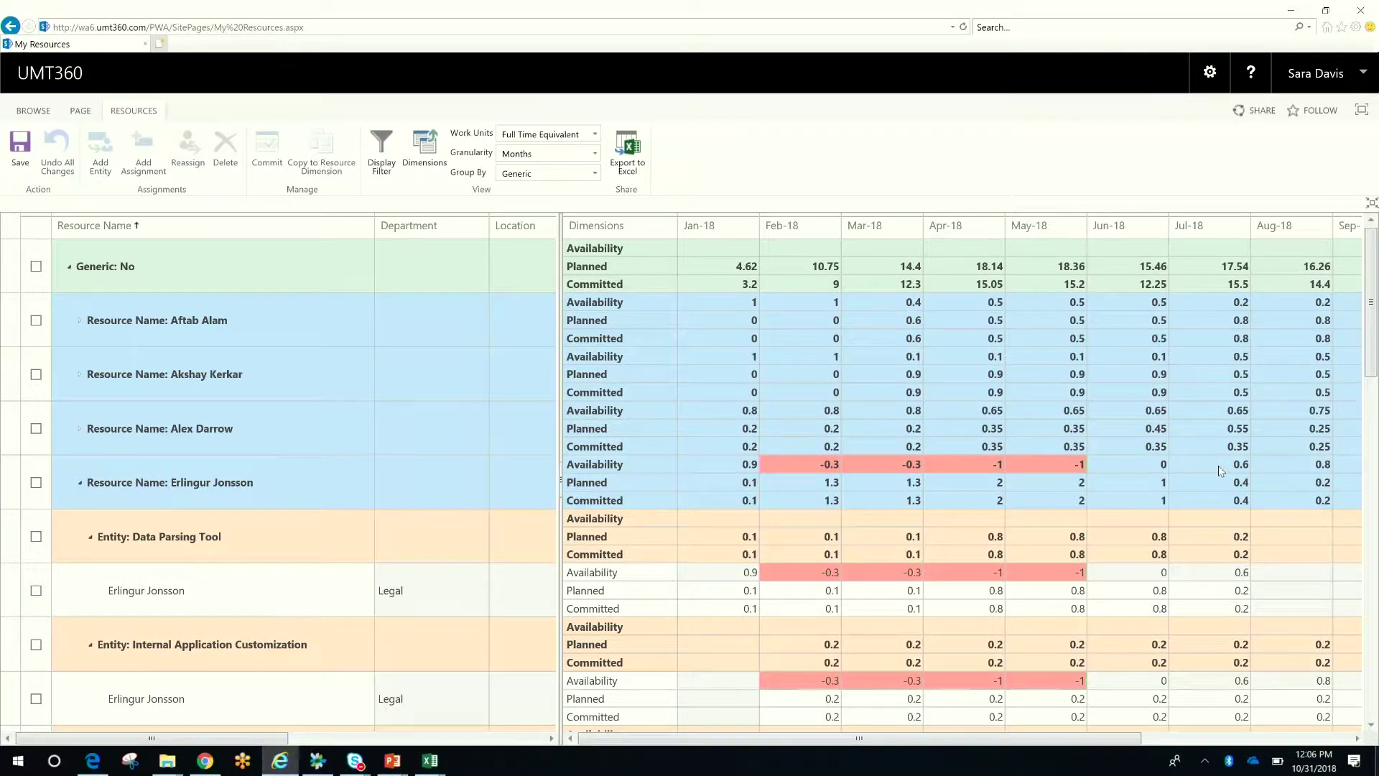
click(90, 536)
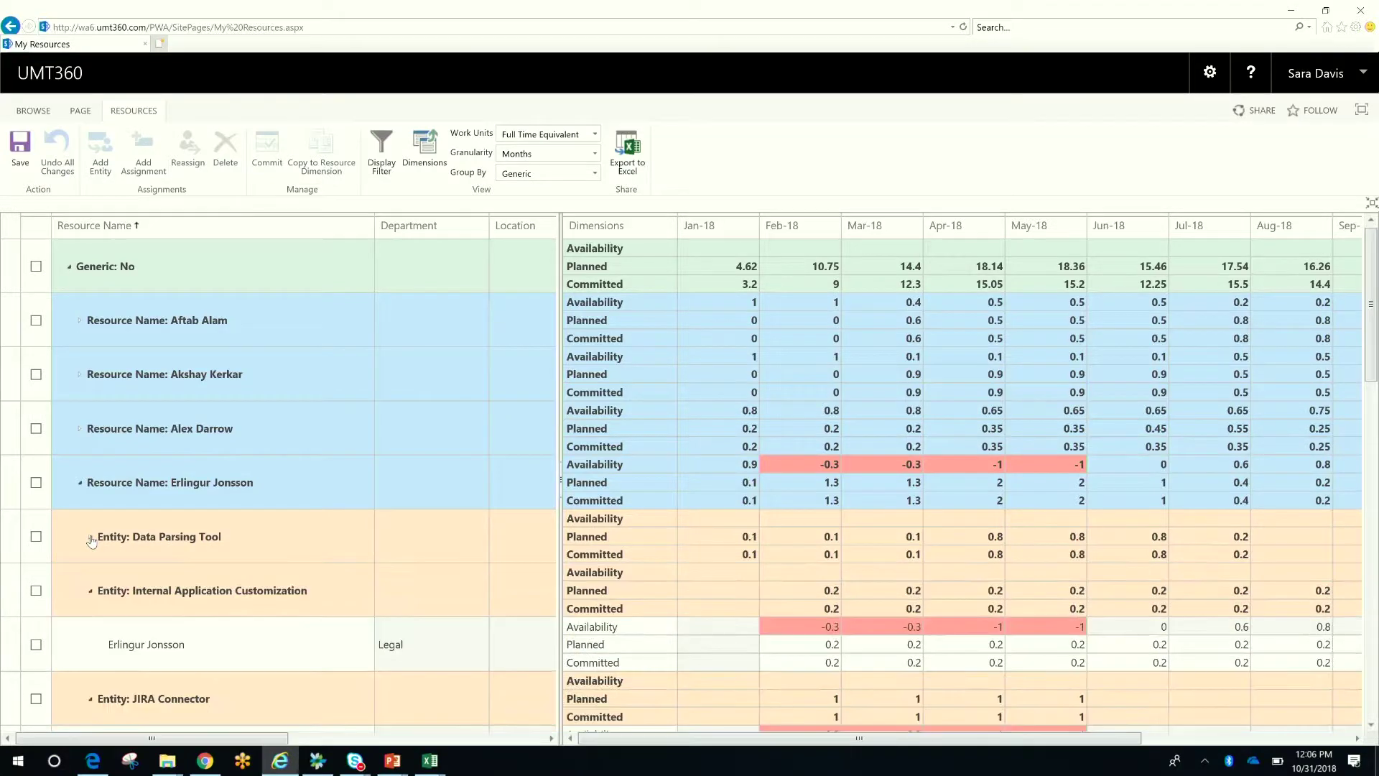
click(90, 592)
click(90, 592)
- Select the first two generic Analyst assignments on Innovation Management Framework and open them for reassignment
click(71, 267)
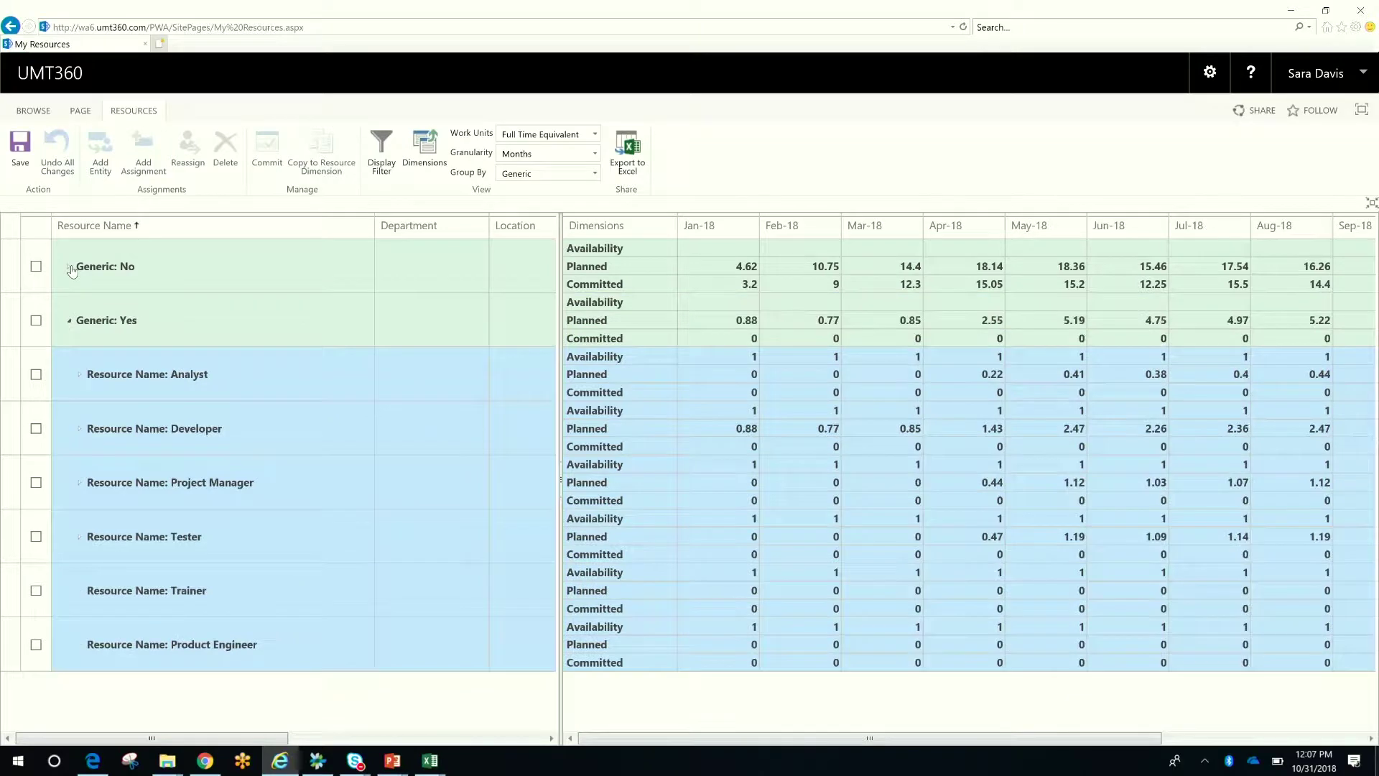
click(80, 375)
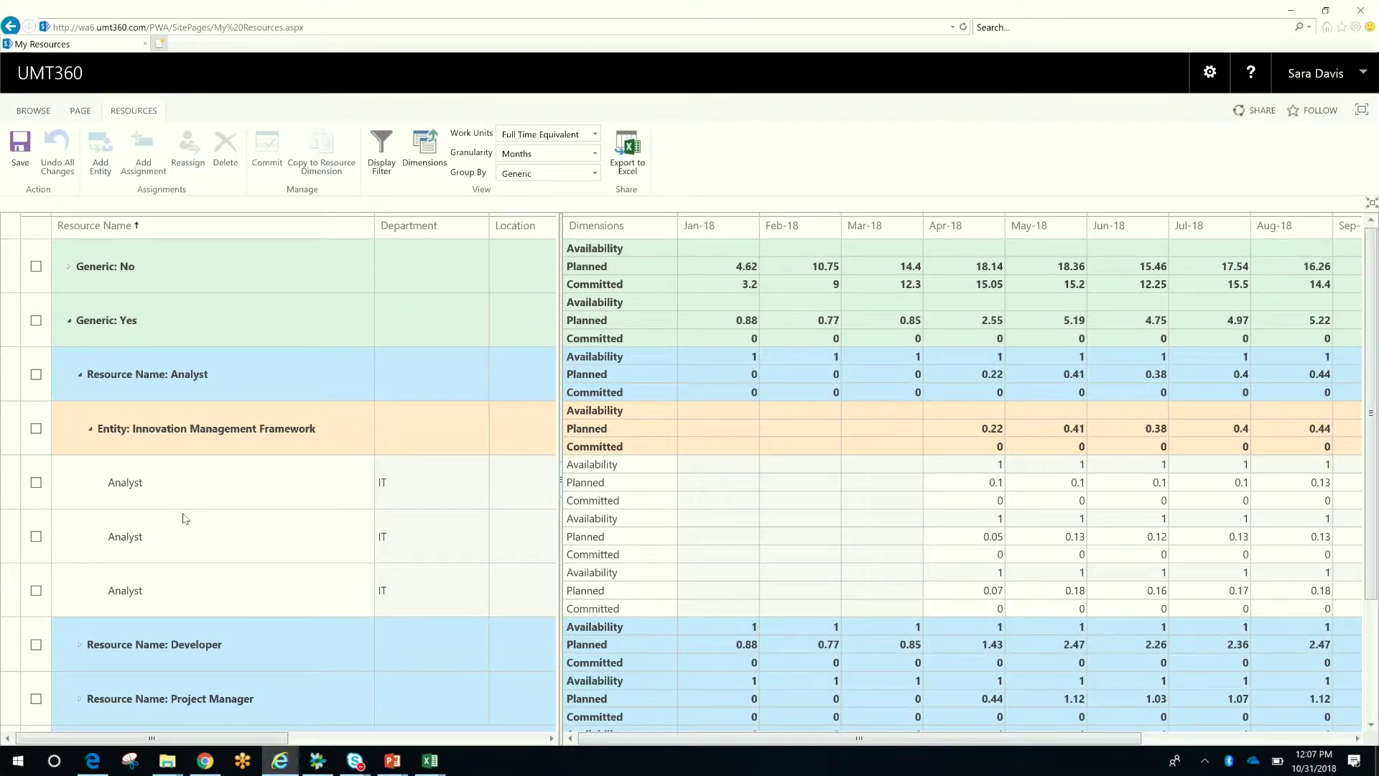
click(36, 483)
click(36, 538)
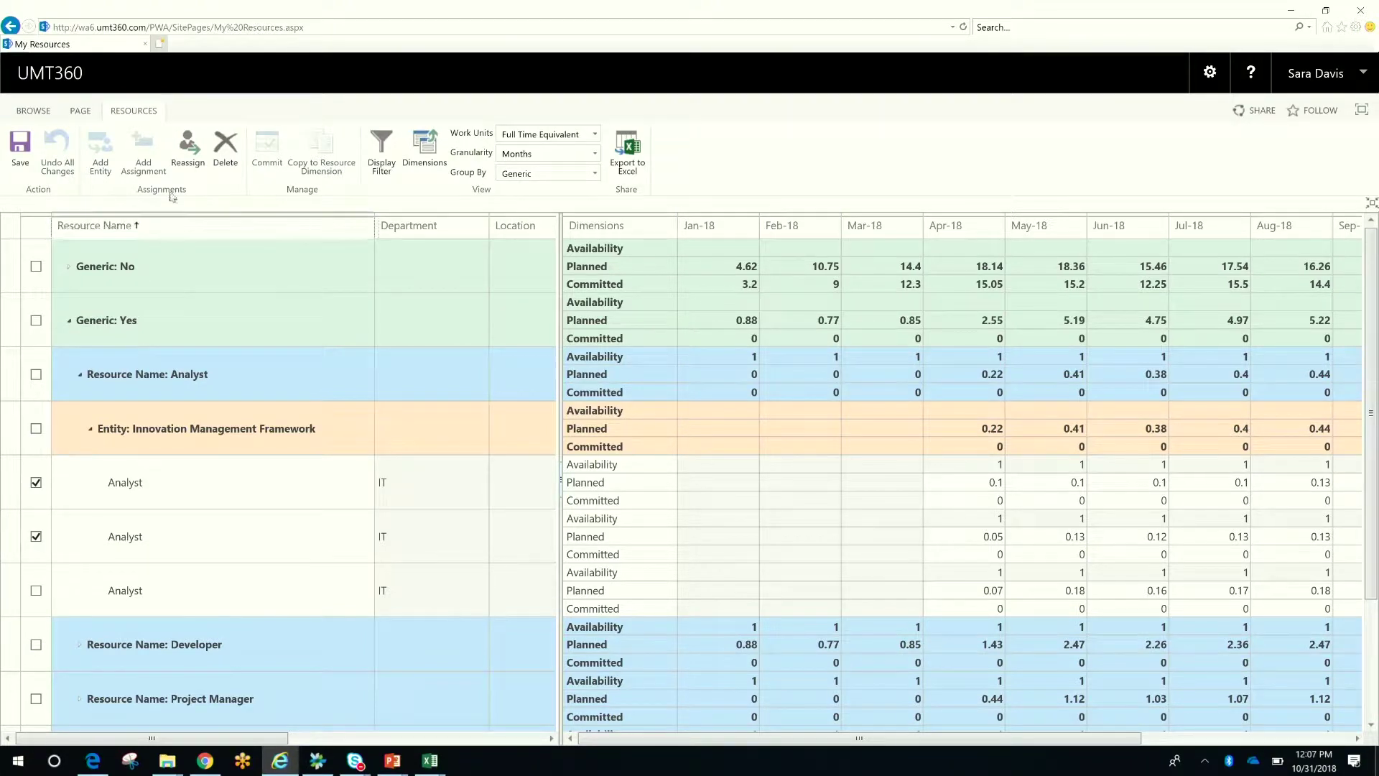
click(186, 161)
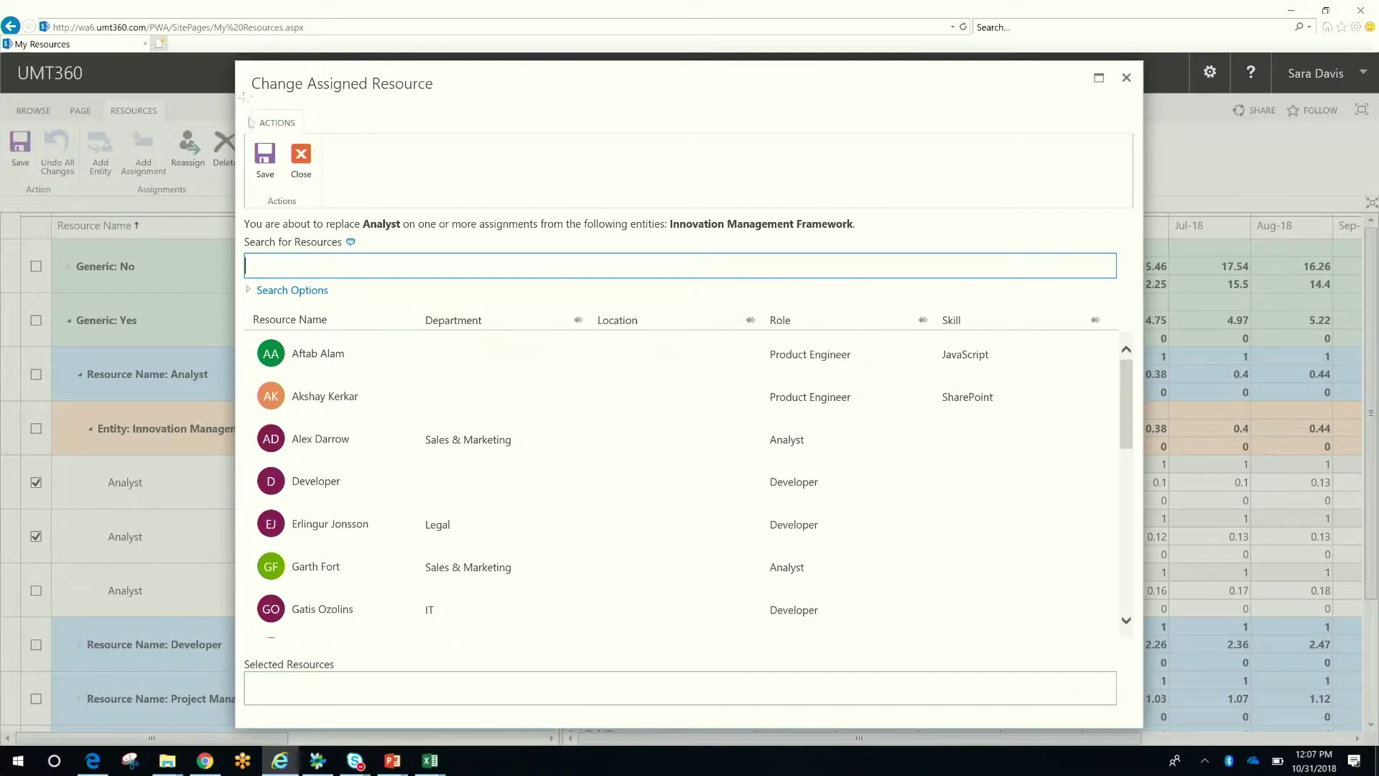
- Filter the replacement candidates to the Analyst role and show their availability from 4/18/2018 to 4/16/2020
click(928, 321)
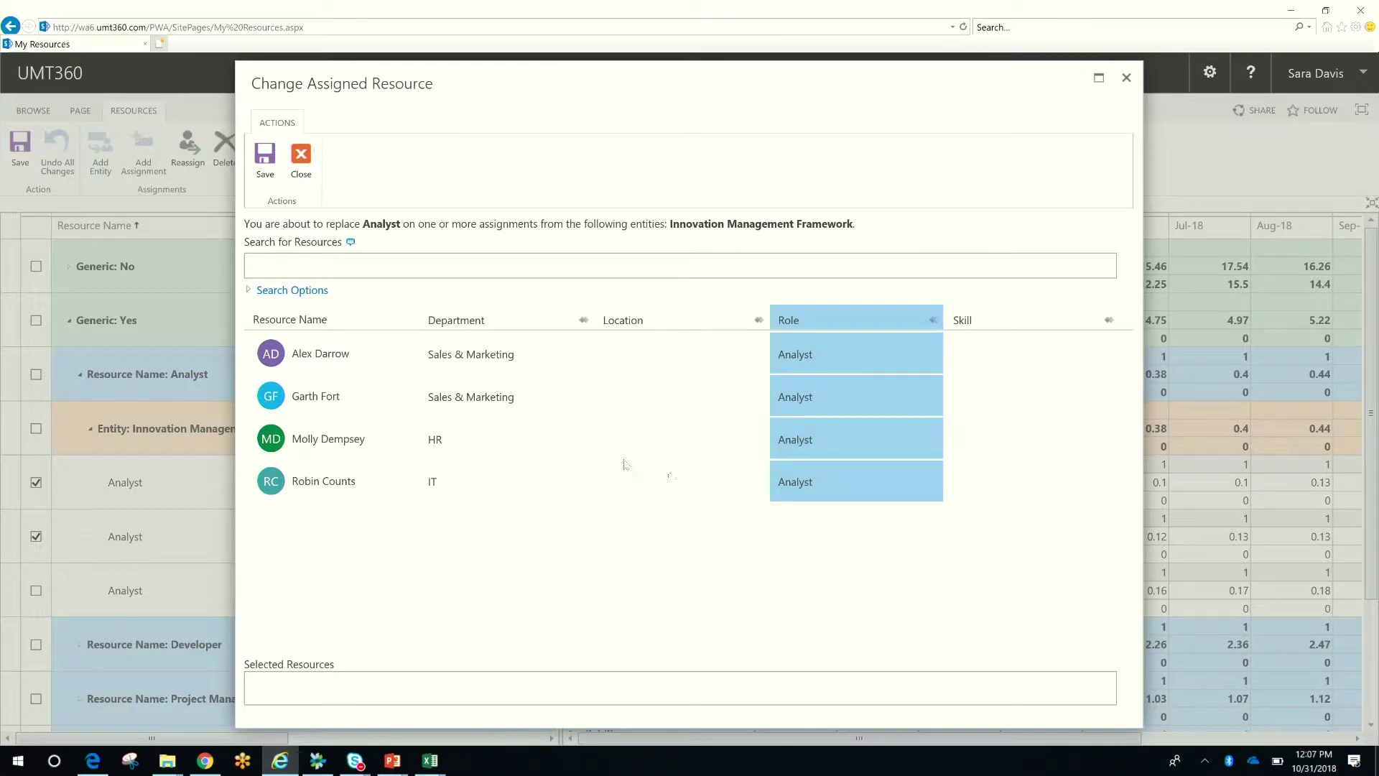
click(249, 291)
click(252, 307)
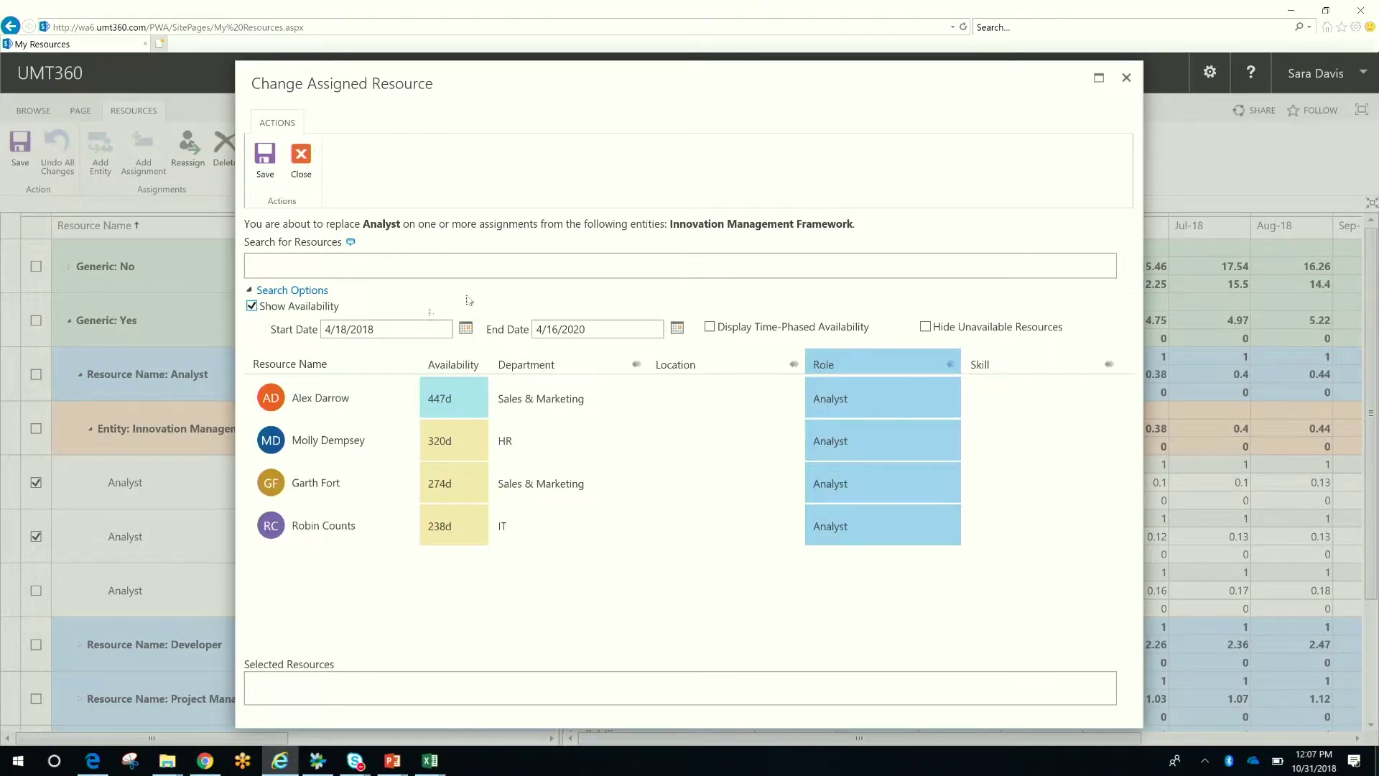
- Display the candidates' time-phased availability, reassign the two assignments to the first listed analyst and save the change
click(710, 328)
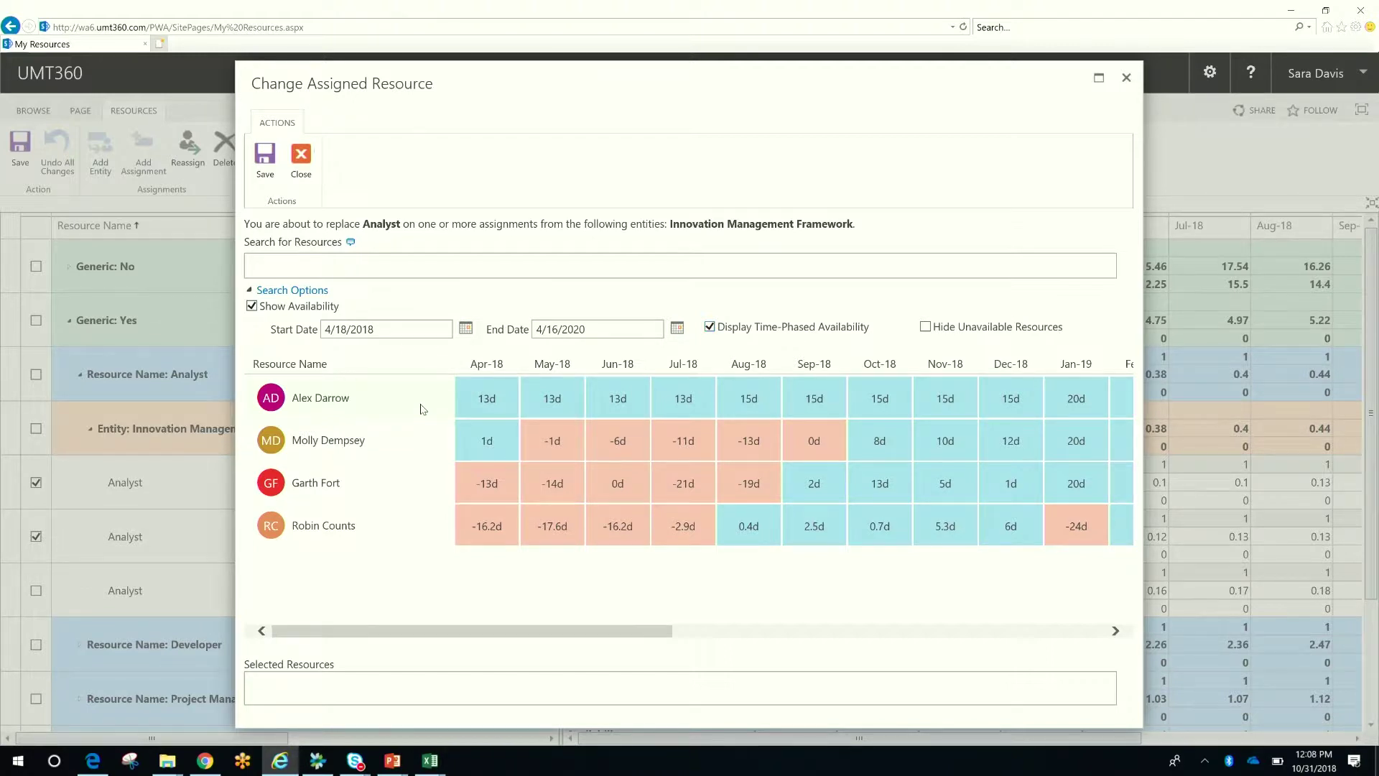
click(422, 408)
click(266, 173)
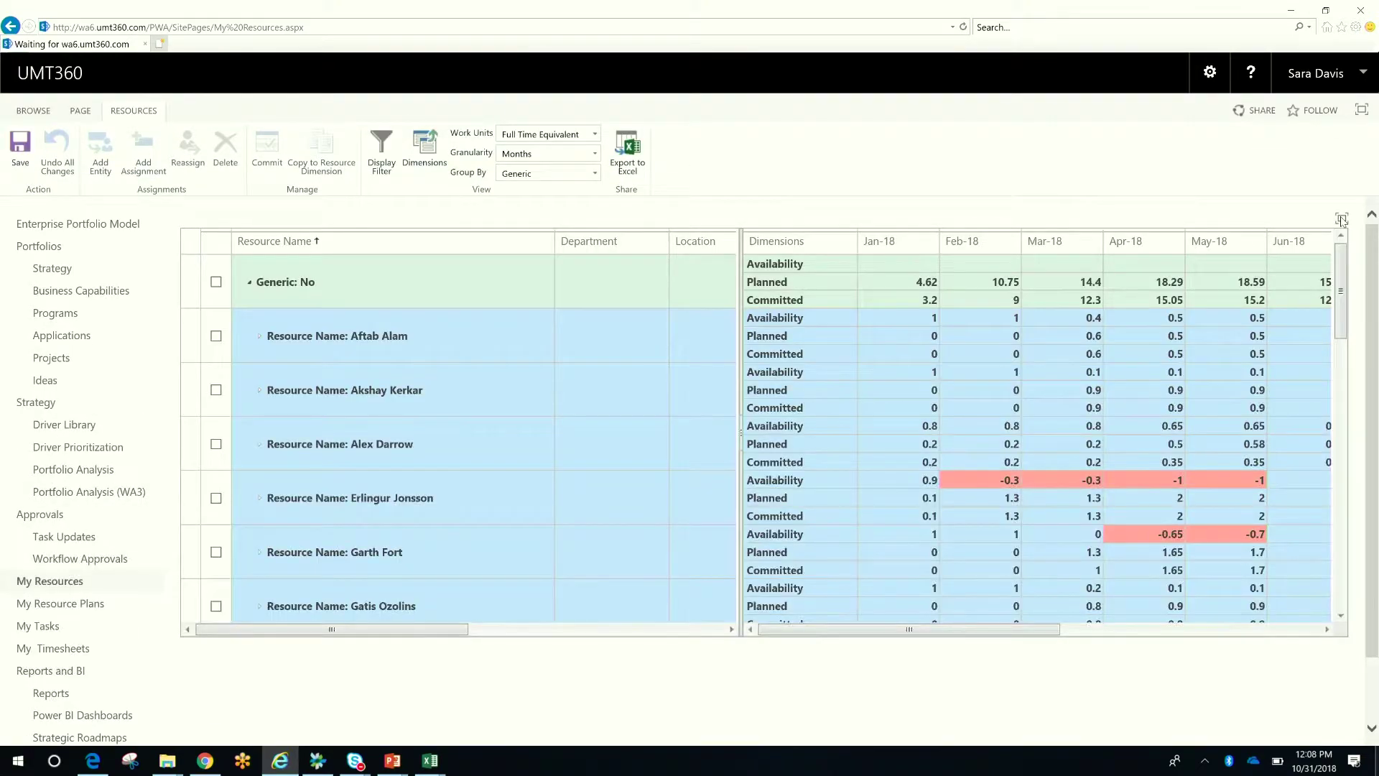
- Expand the grid to fill the page and examine the newly assigned analyst's allocations on Innovation Management Framework
click(1342, 219)
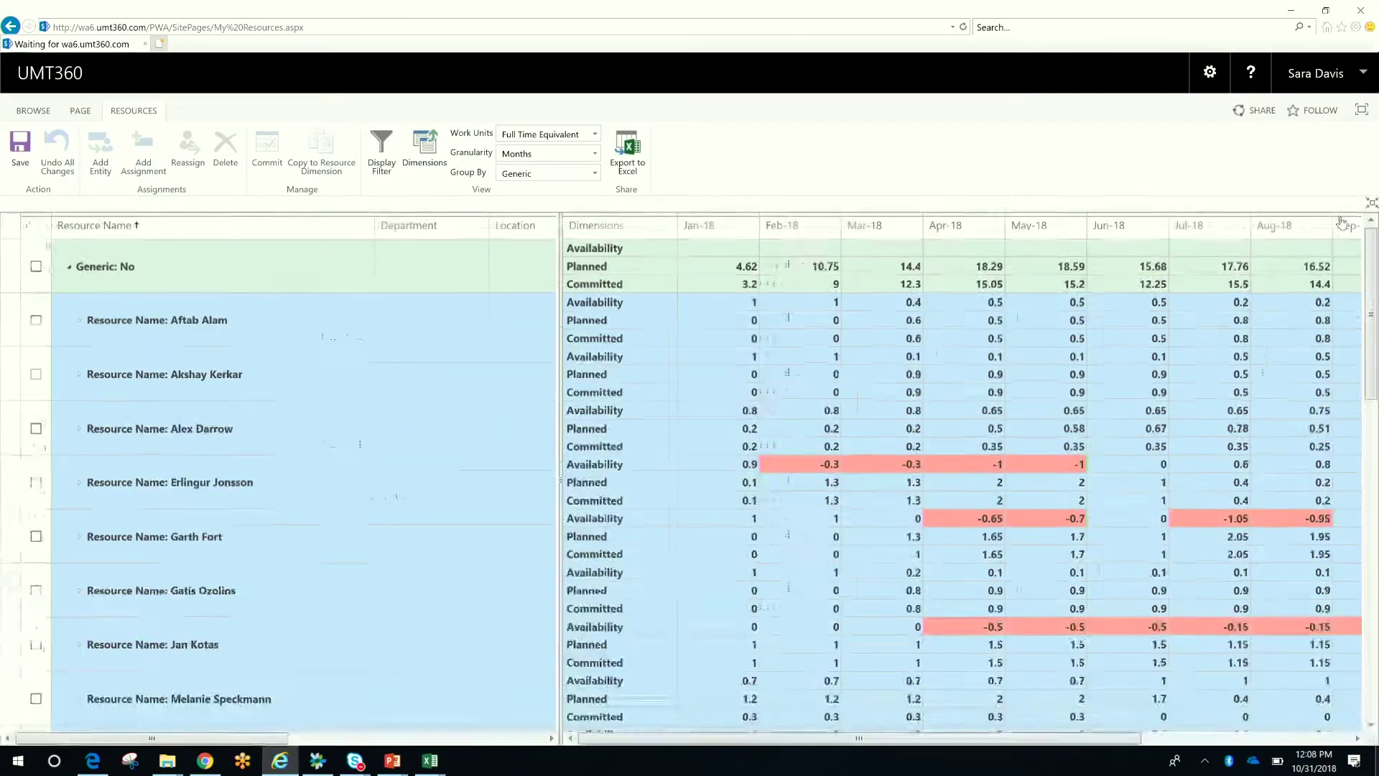
click(80, 430)
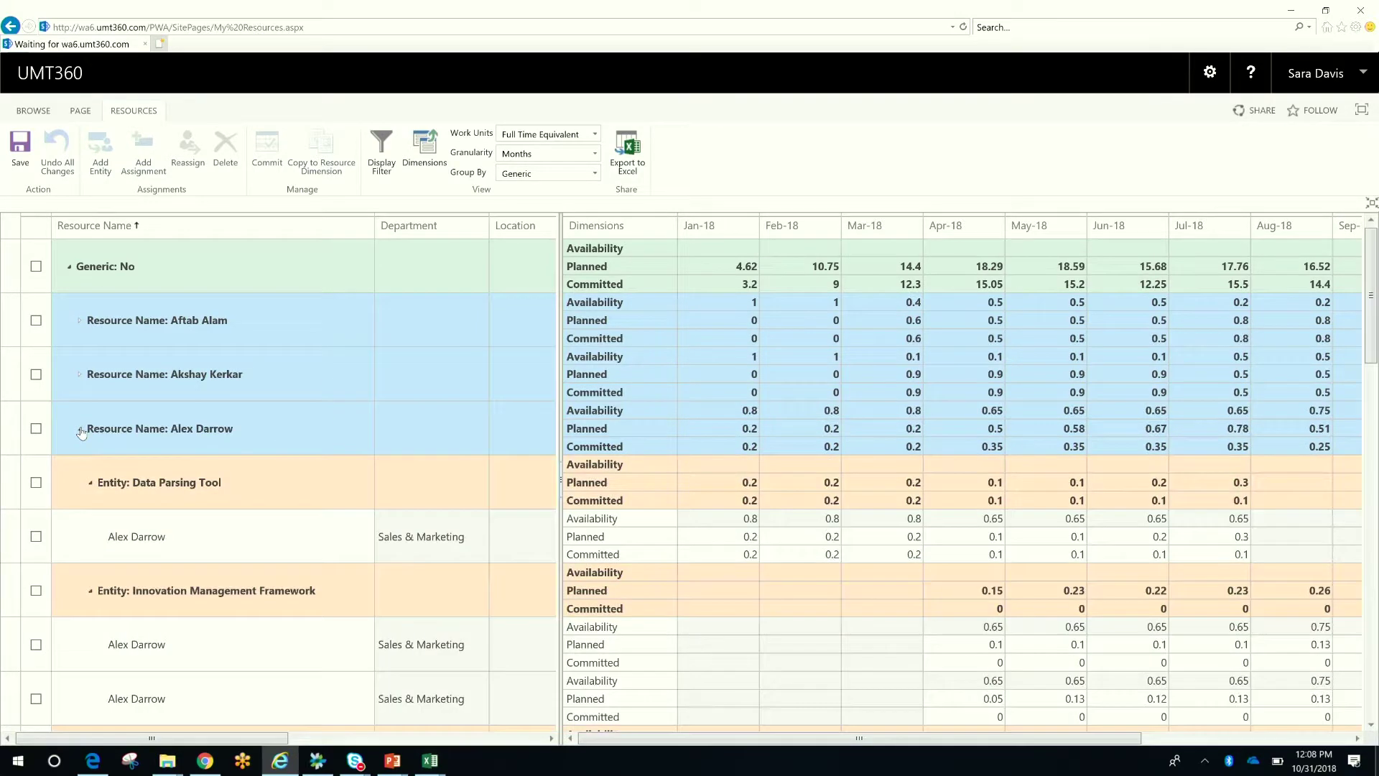
click(90, 484)
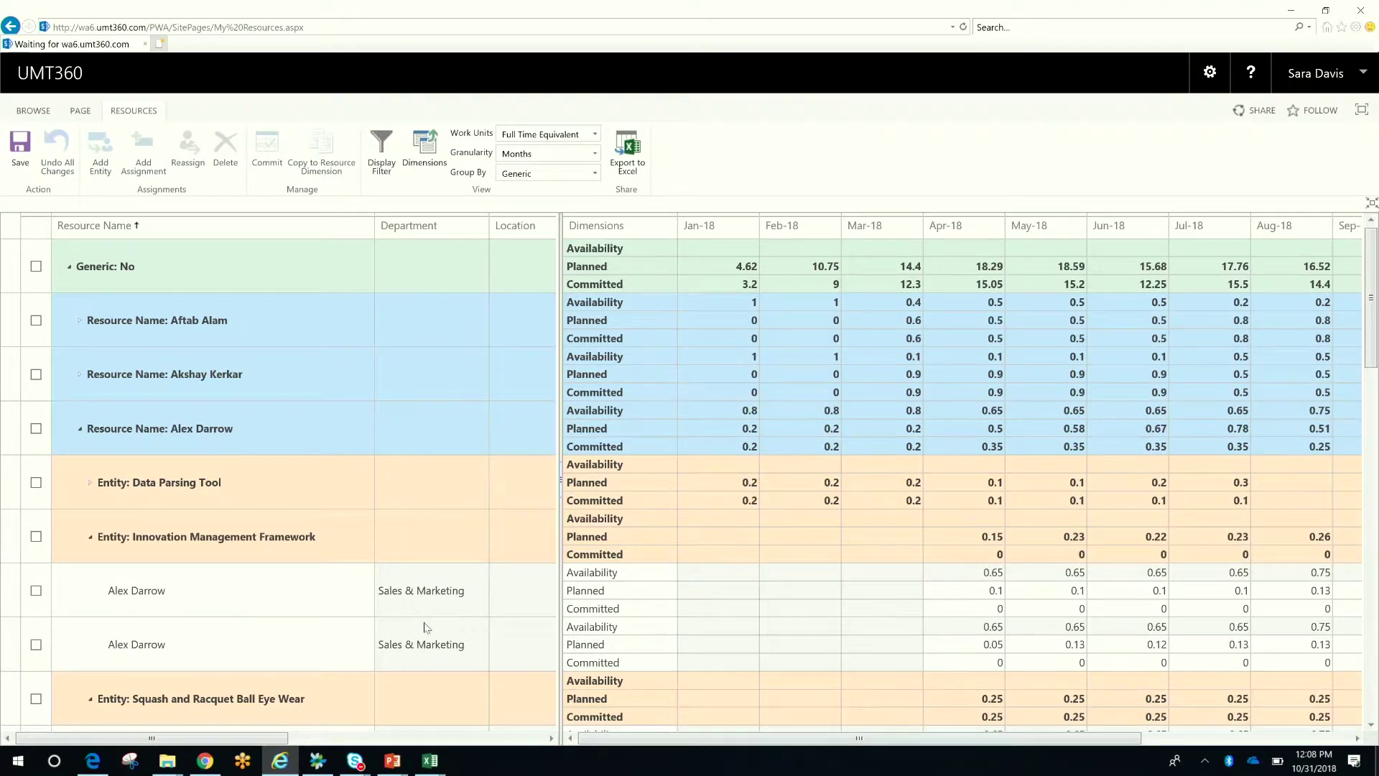
- Set the April 2018 committed value of the analyst's first Innovation Management Framework assignment to 0.1 and save
click(35, 592)
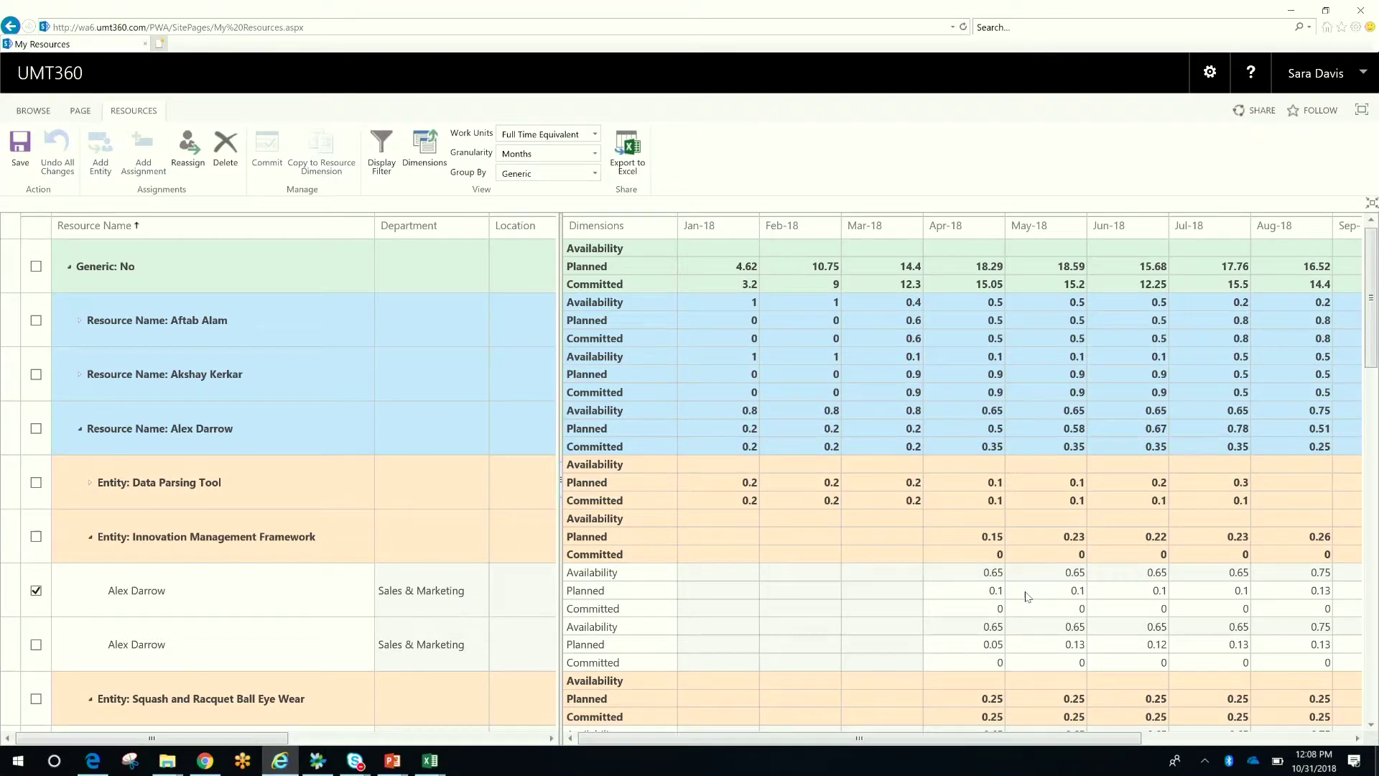
click(994, 607)
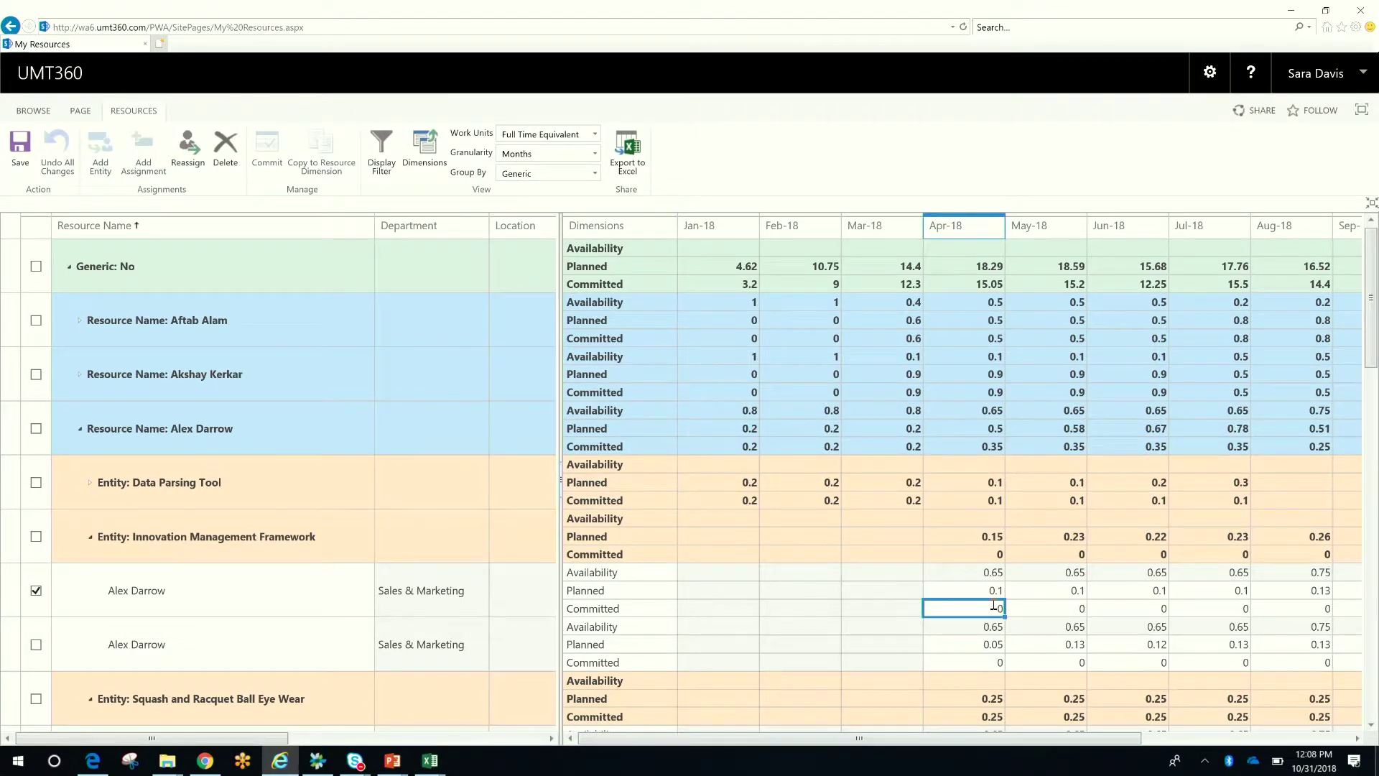
text(0.)
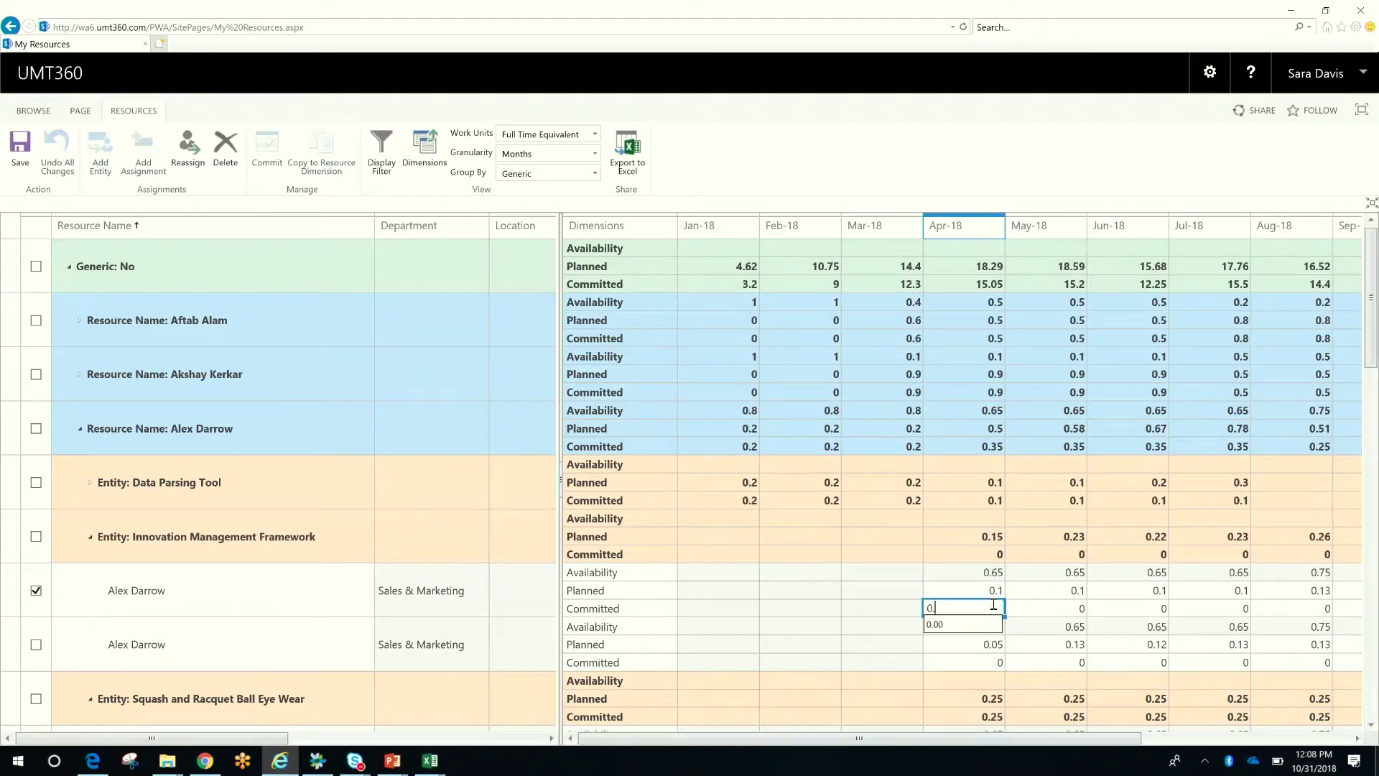
text(1)
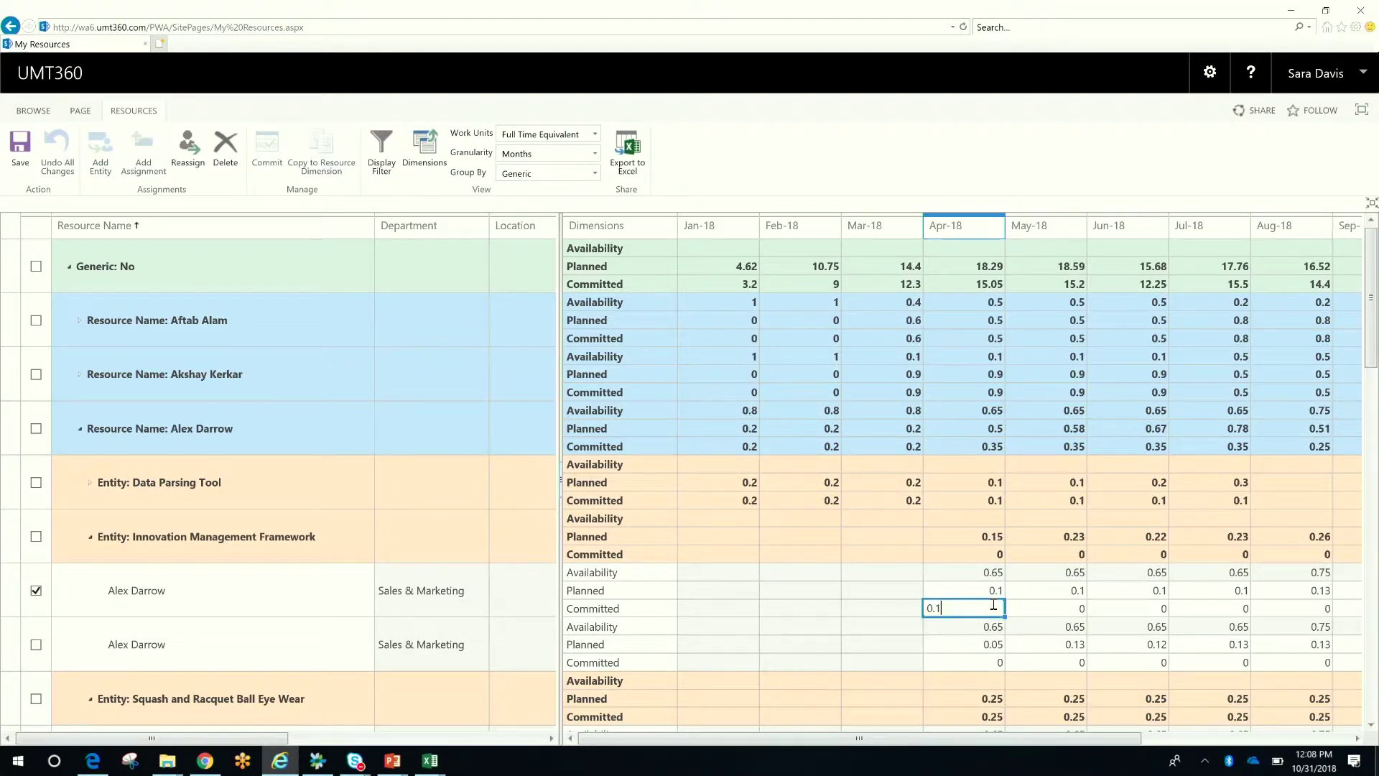
click(1063, 612)
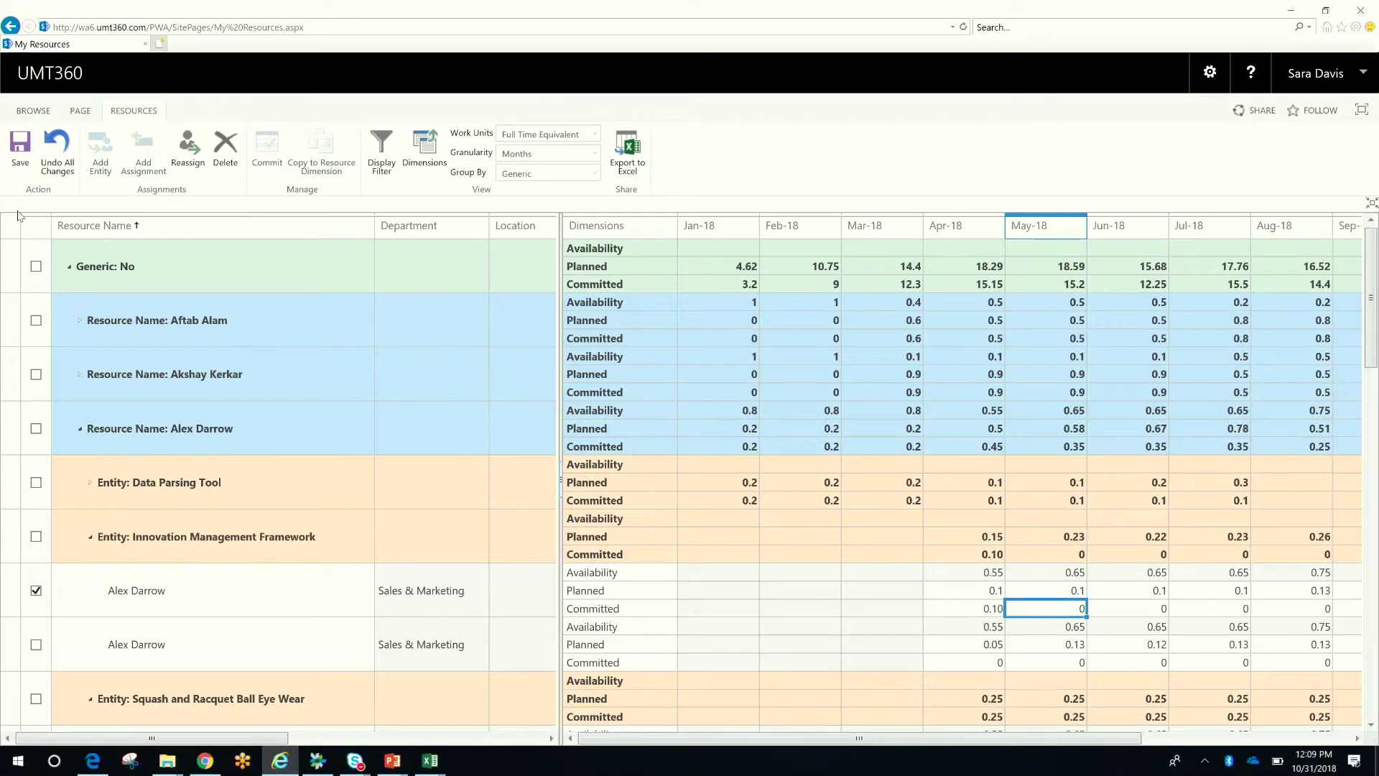
click(22, 151)
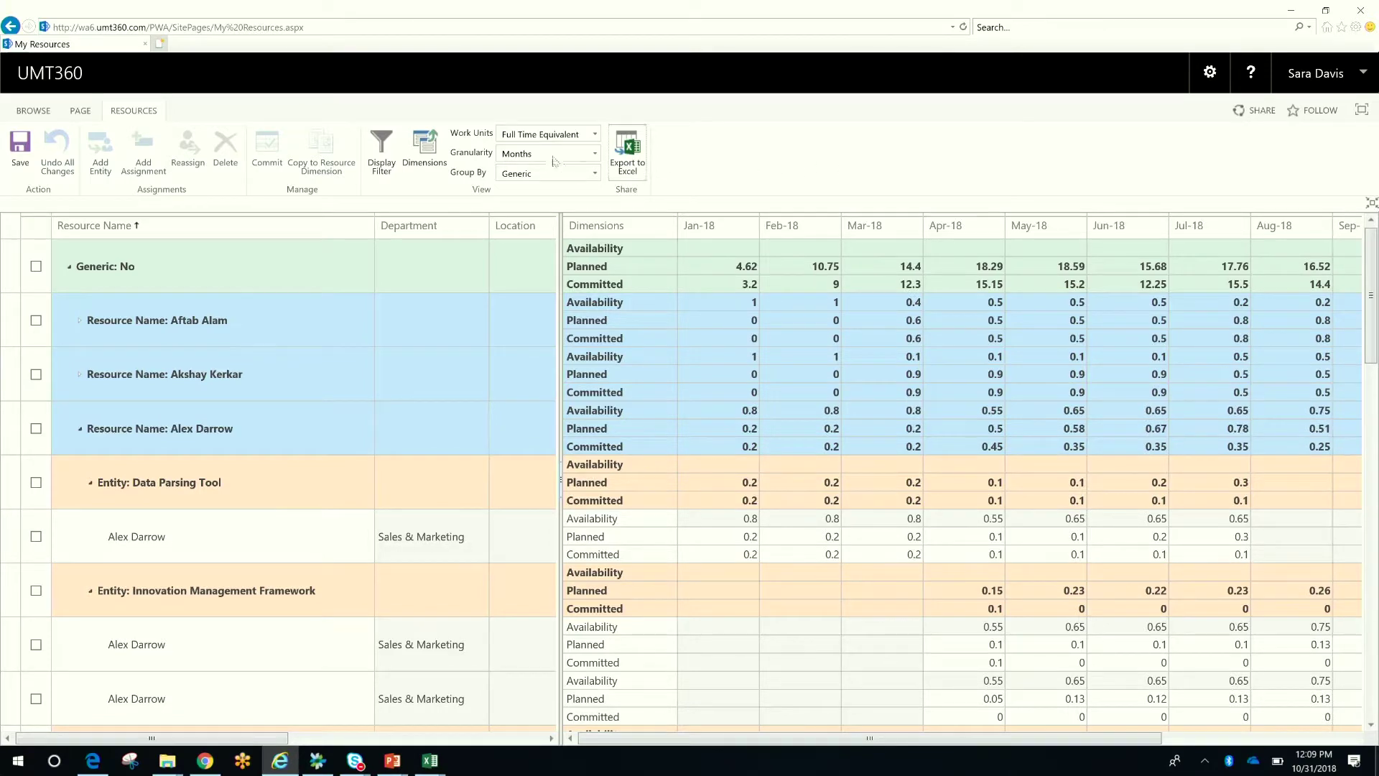
- Add the Planned vs. Committed dimension to the resource view and save the dimension selection
click(440, 155)
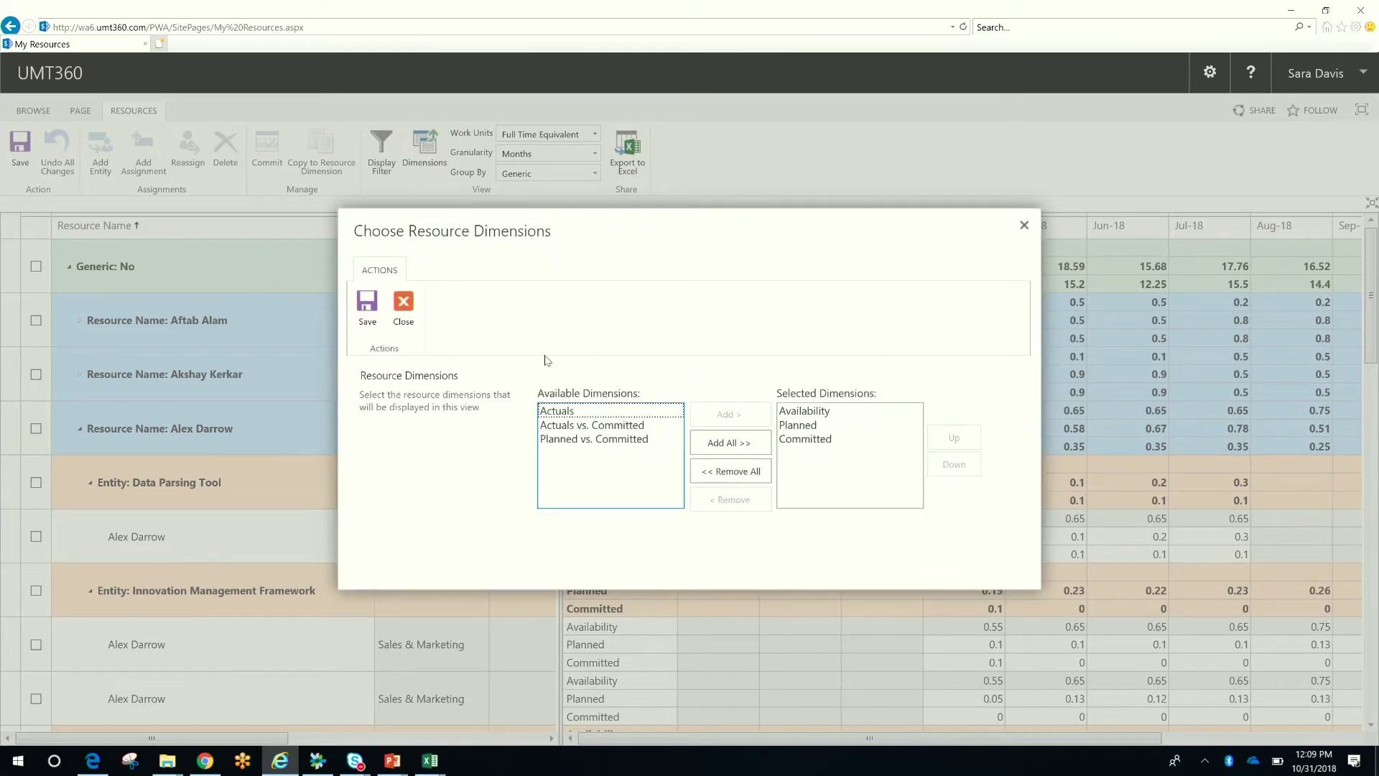
double_click(630, 439)
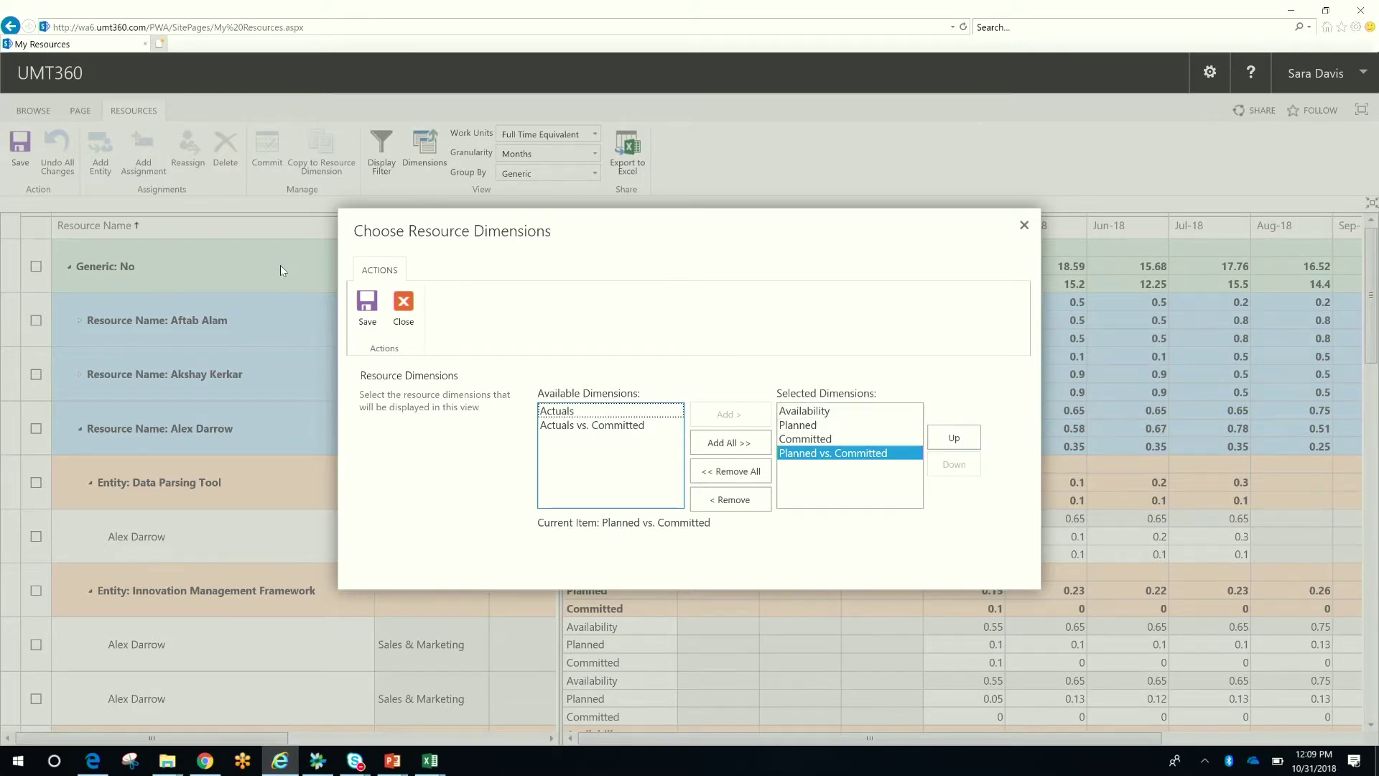
right_click(366, 307)
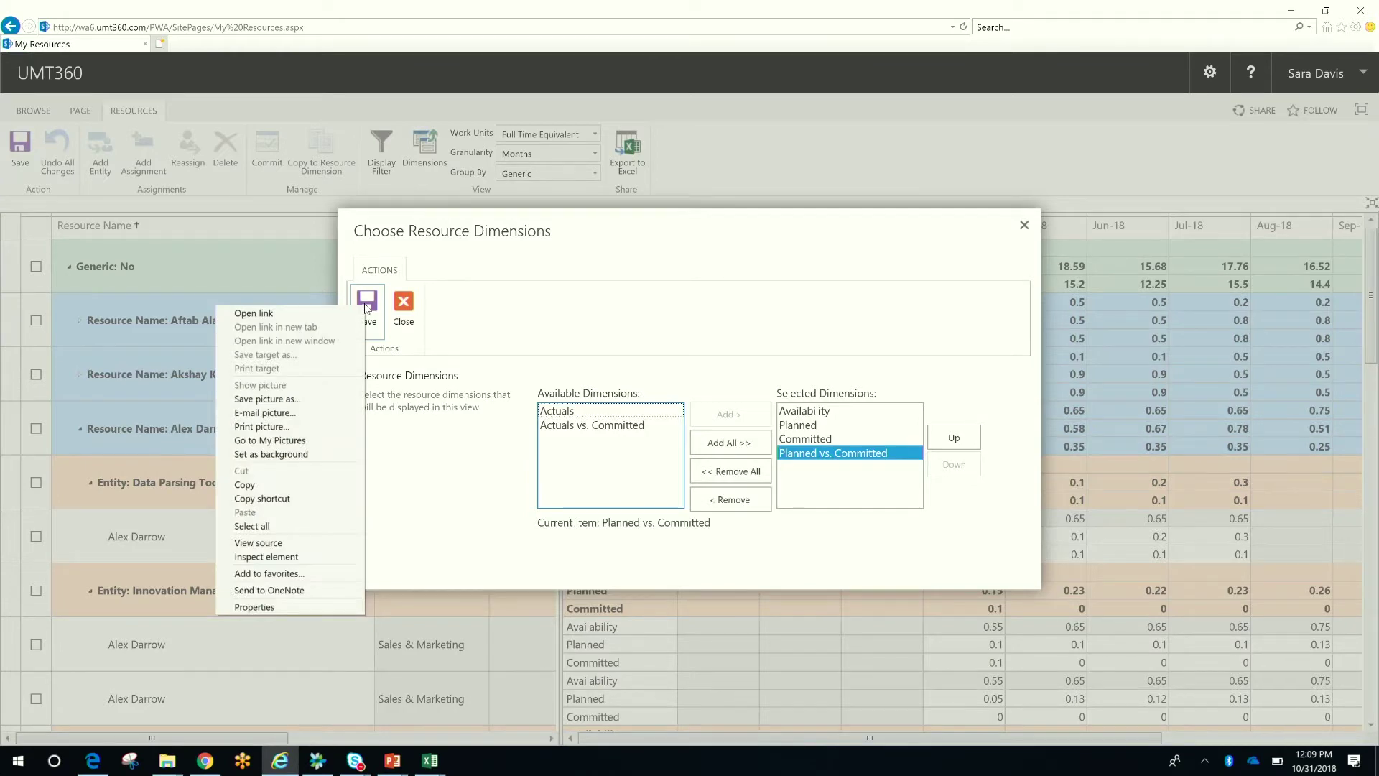
click(366, 306)
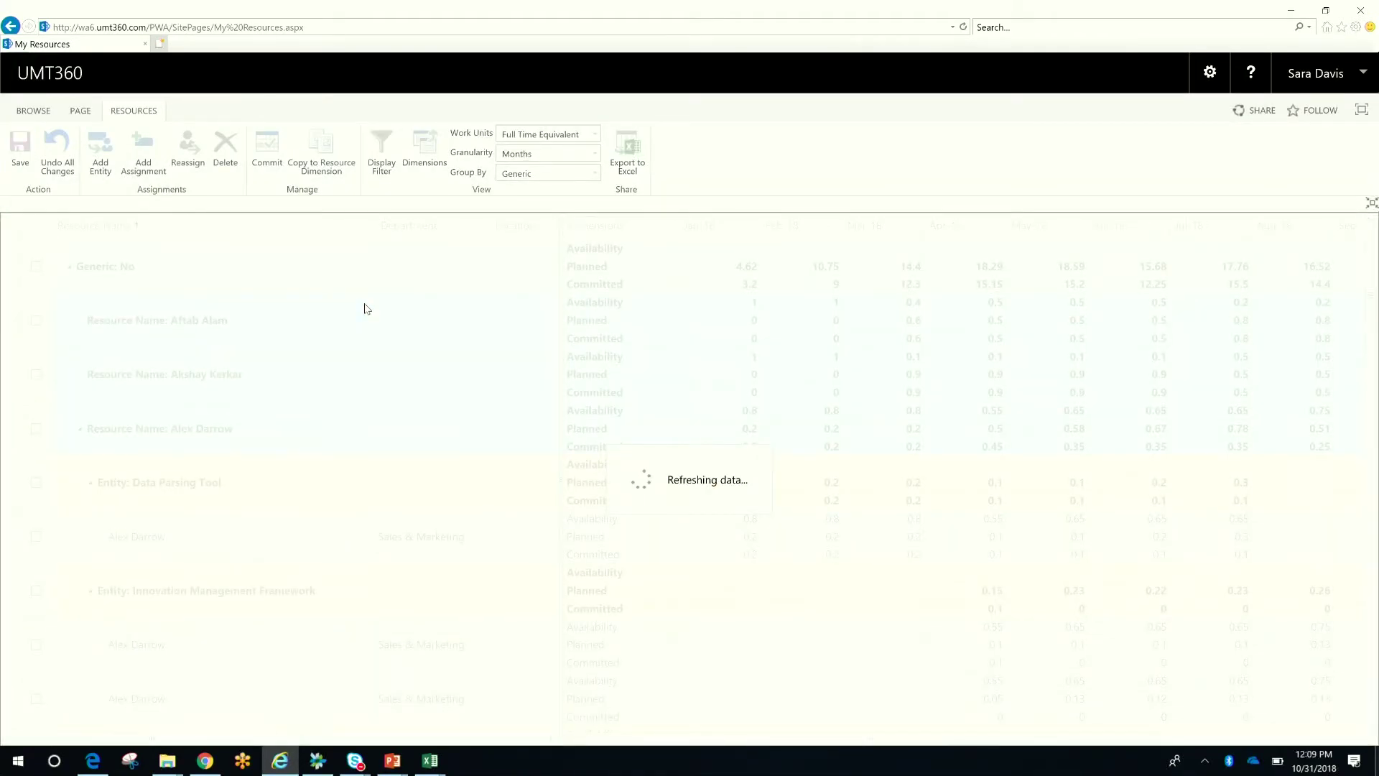